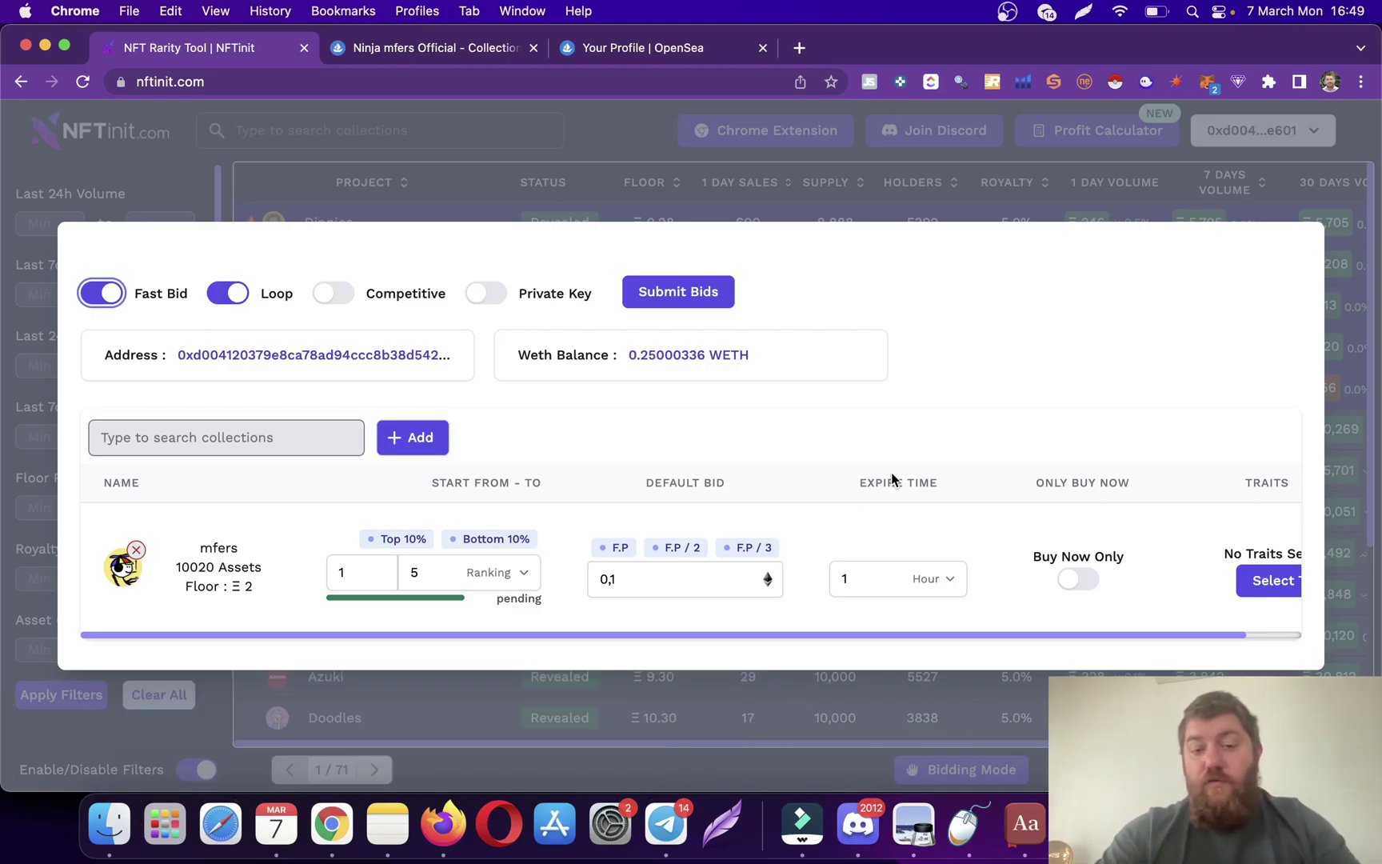
Search 'ninj' and add Ninja mfers Official to the bidding list below mfers.
left_click(220, 436)
type("ninj")
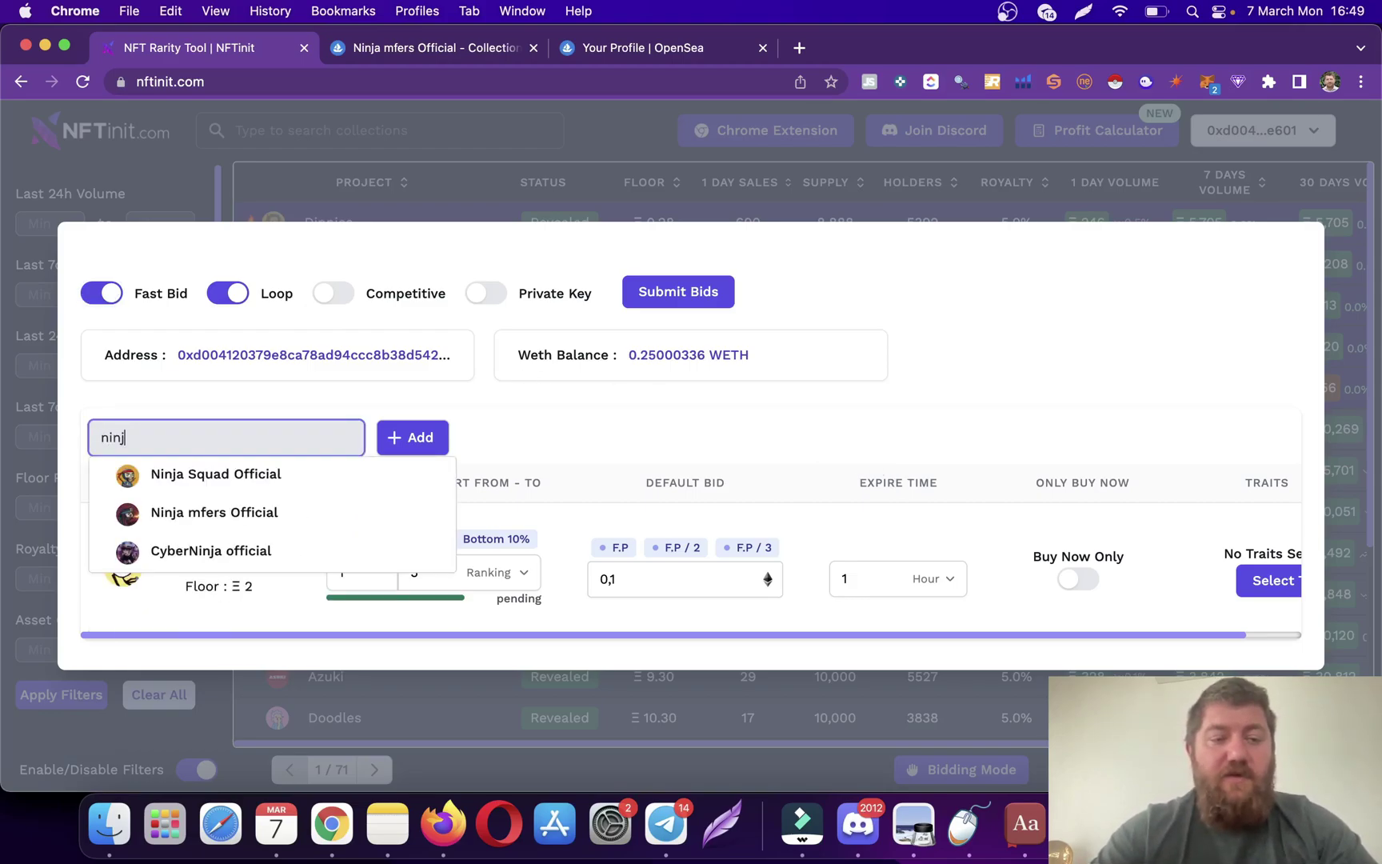
left_click(209, 516)
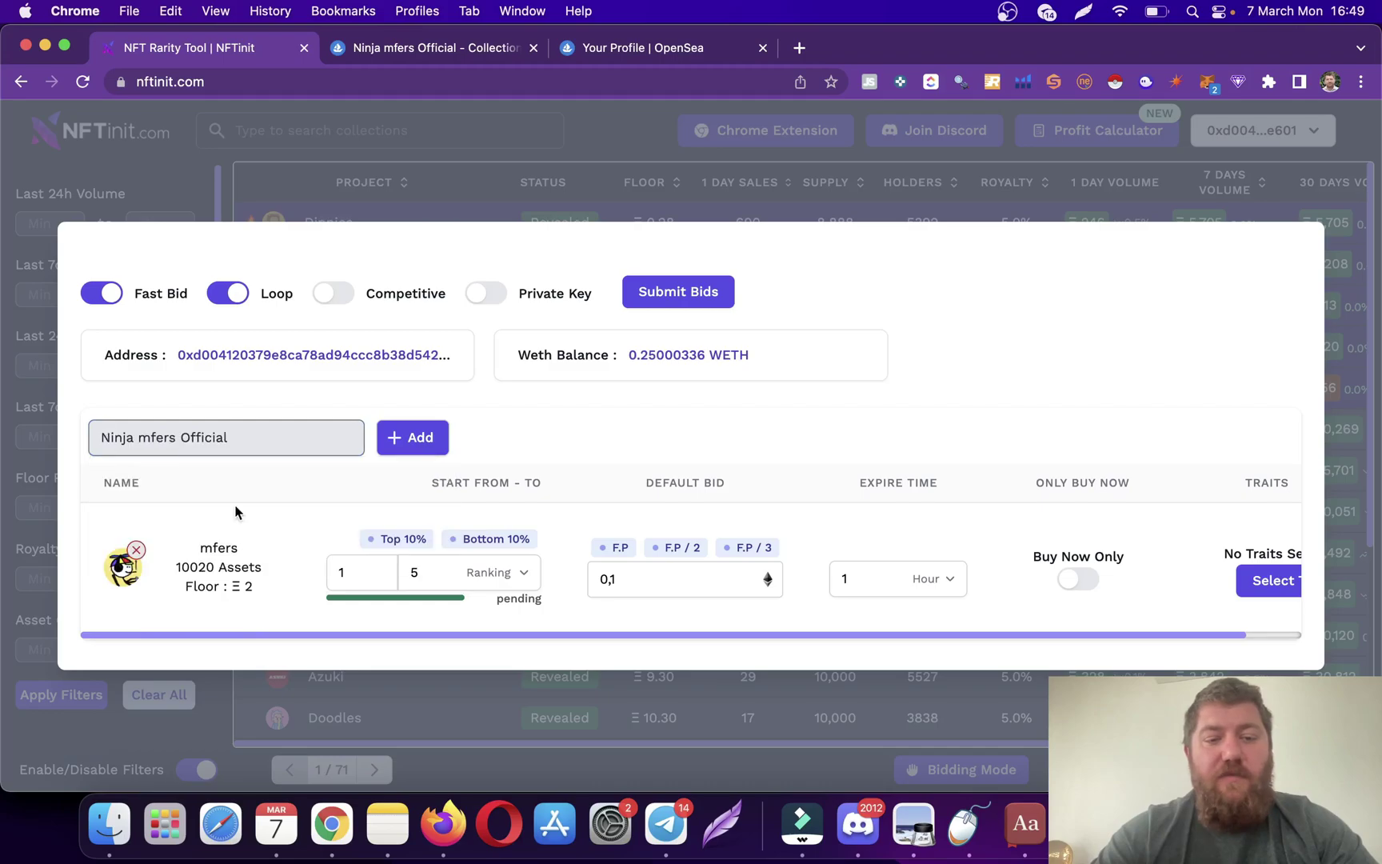
left_click(404, 444)
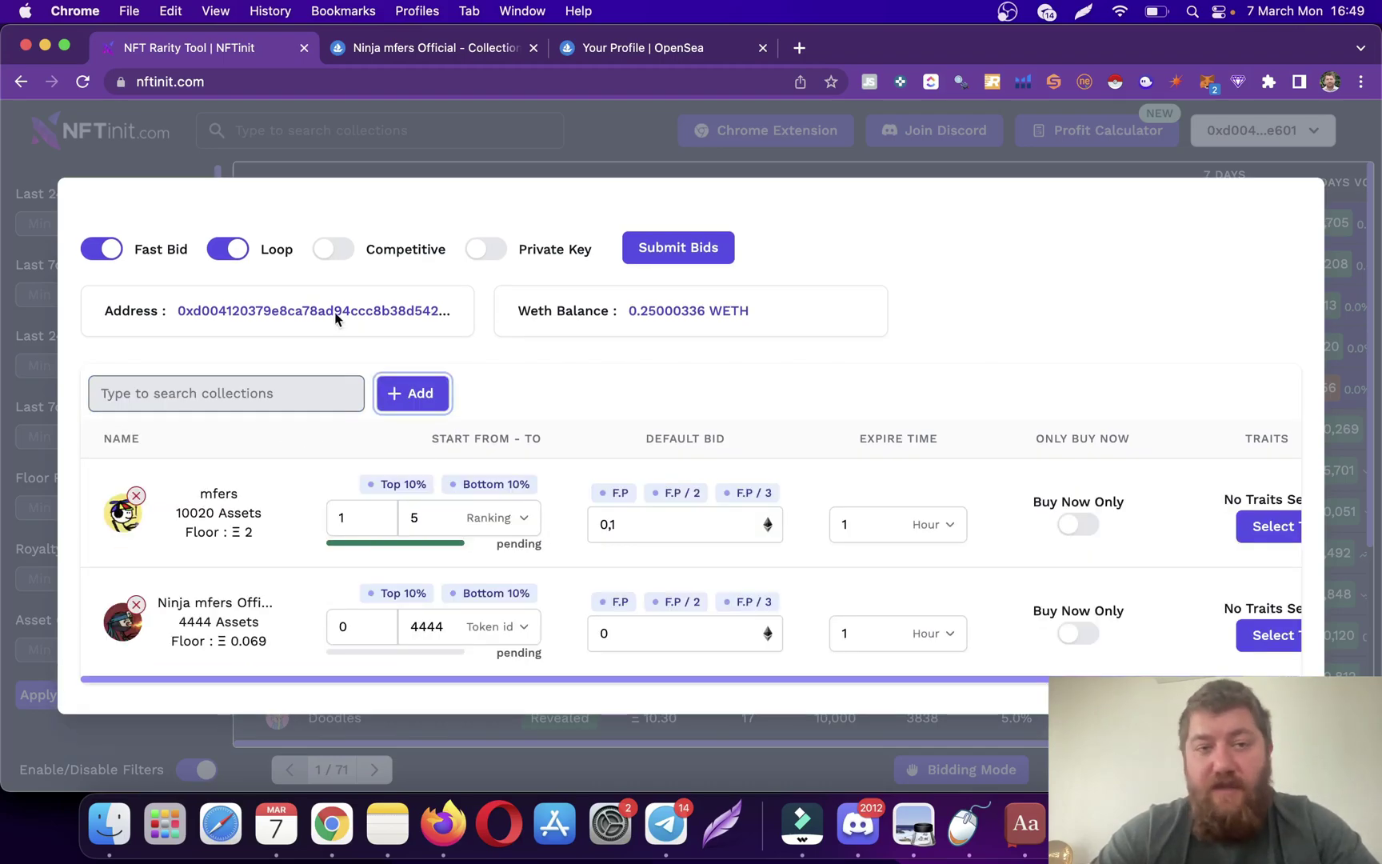
left_click(436, 49)
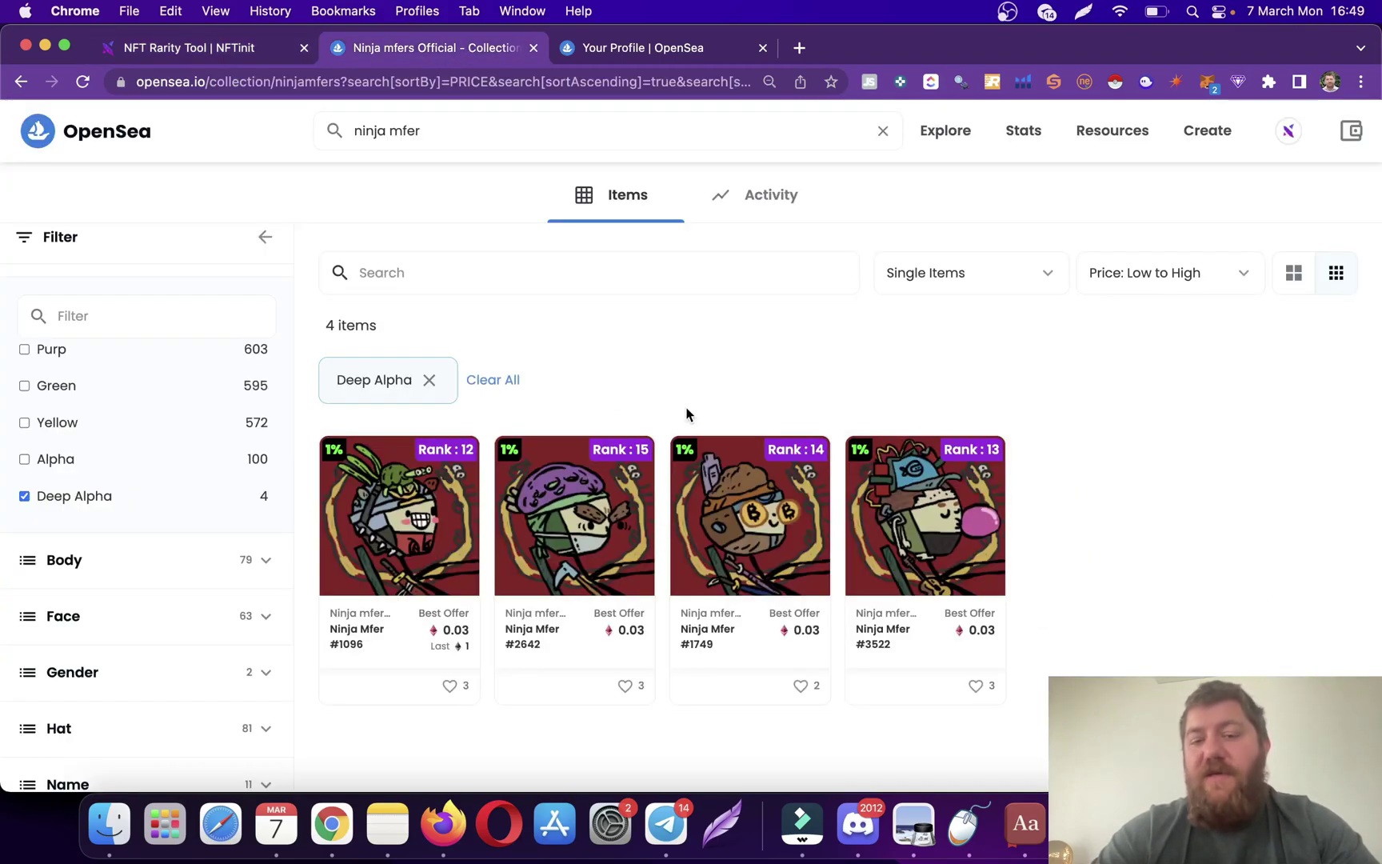
scroll(686, 413, "up", 5)
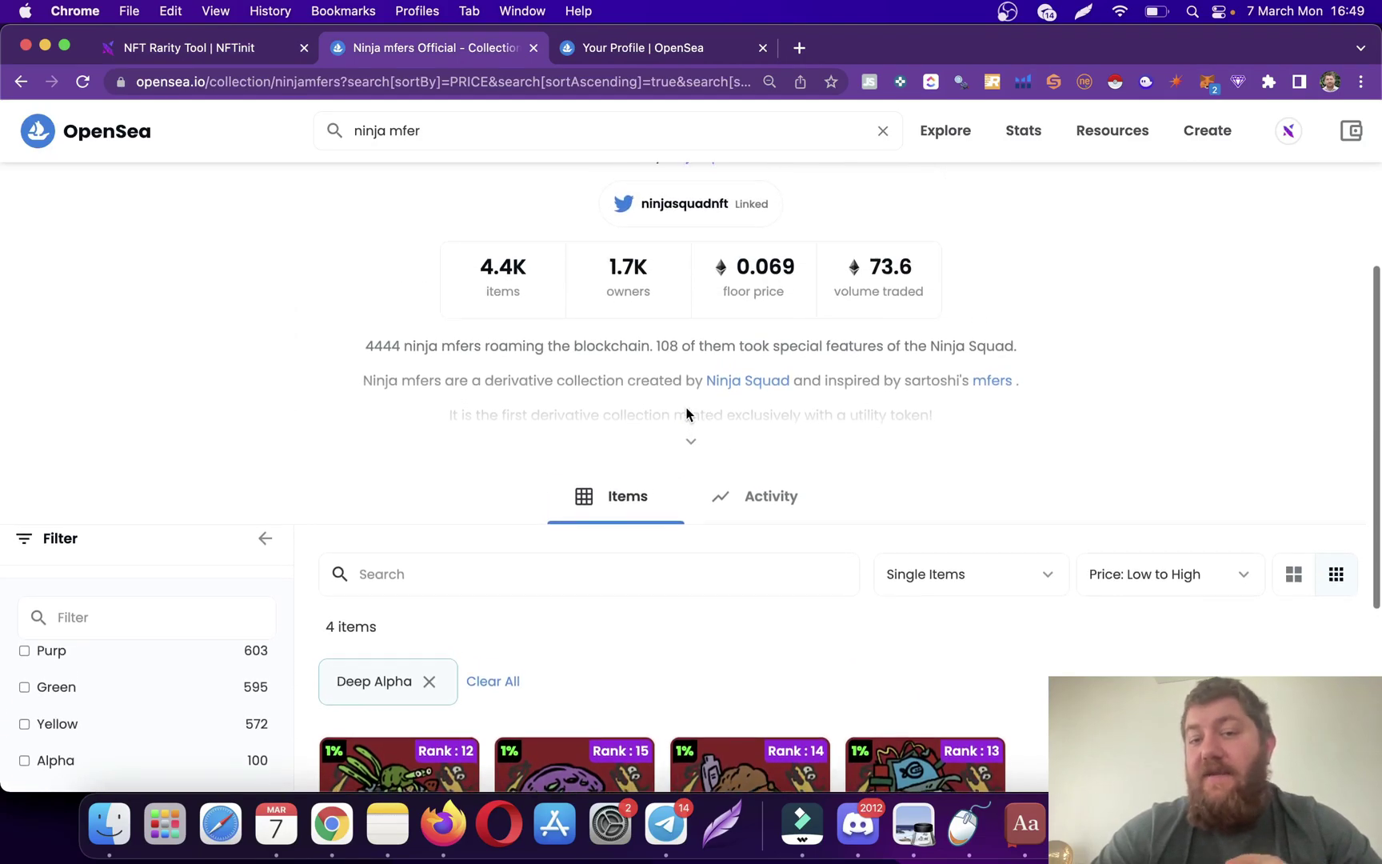
scroll(686, 413, "down", 5)
scroll(686, 413, "up", 3)
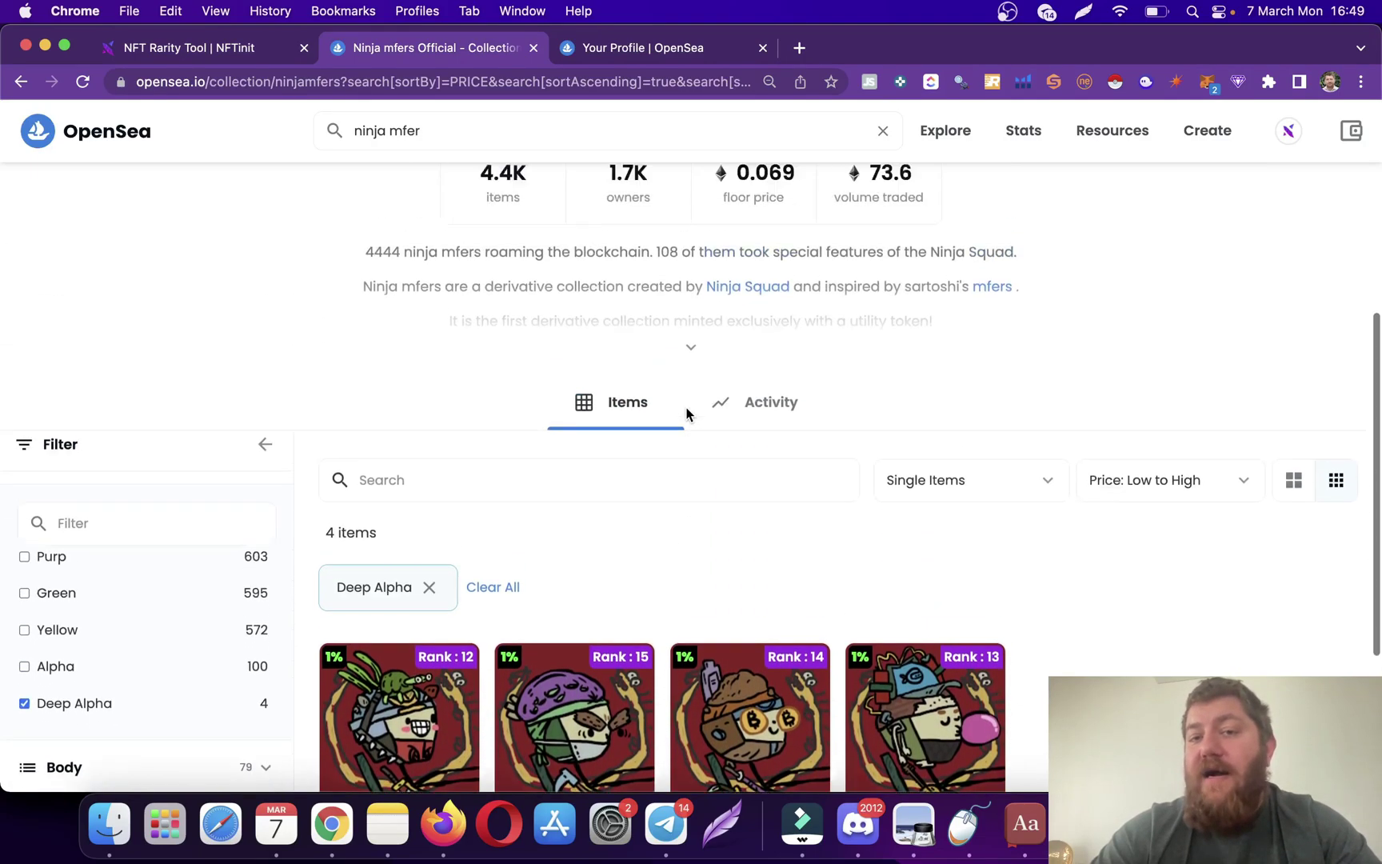
scroll(686, 414, "up", 4)
scroll(799, 392, "down", 2)
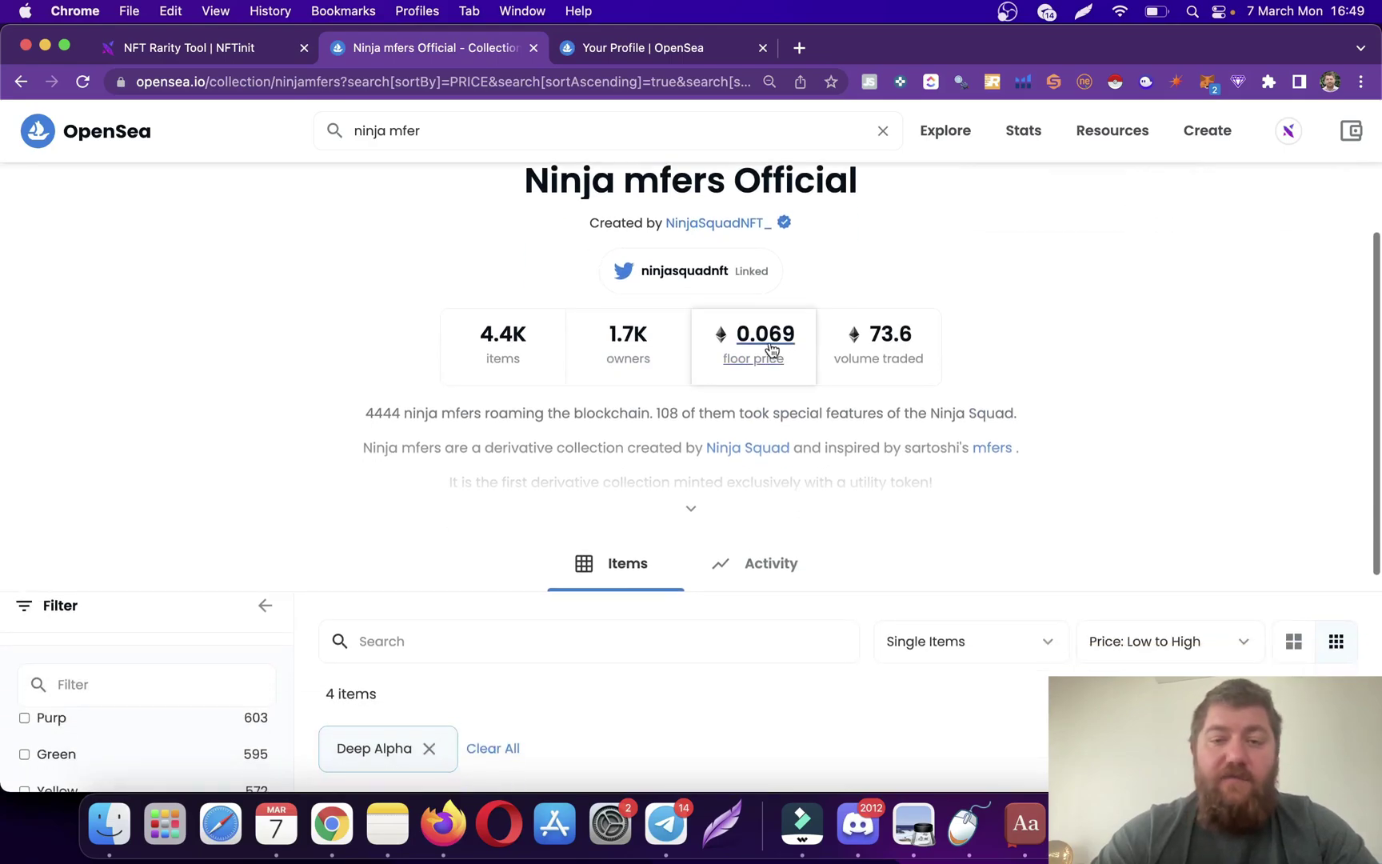
scroll(564, 509, "down", 1)
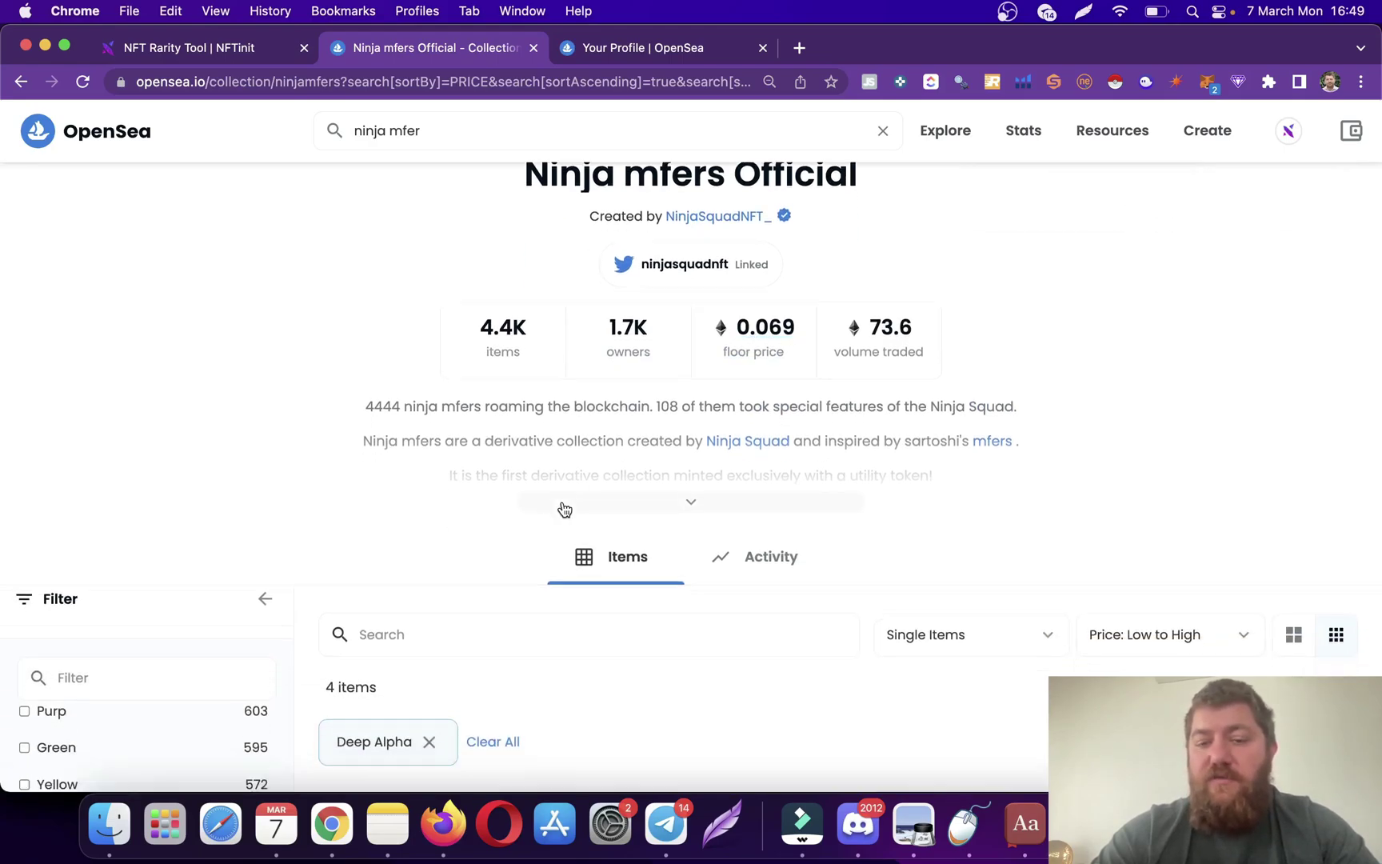
scroll(564, 508, "down", 5)
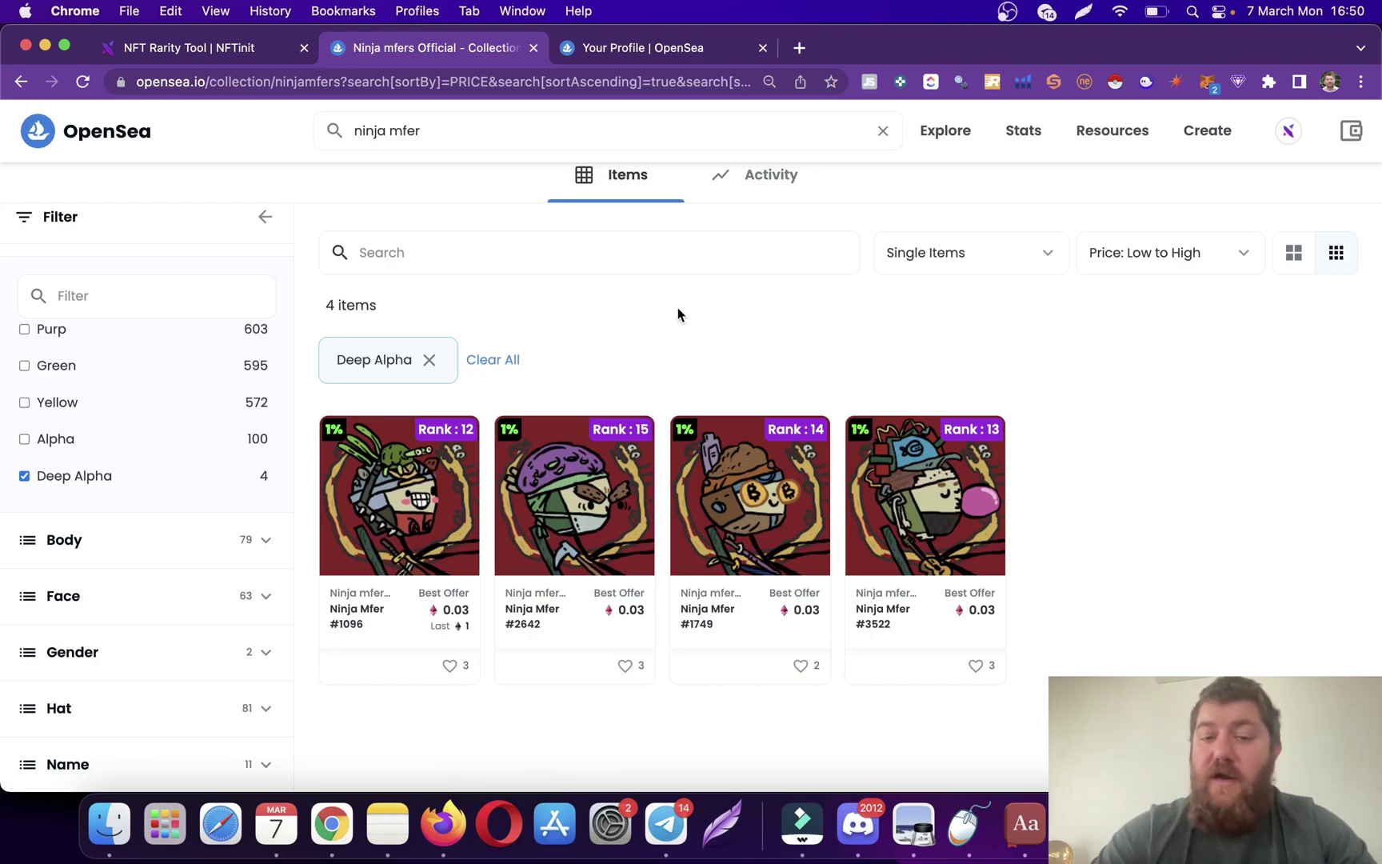
left_click(192, 47)
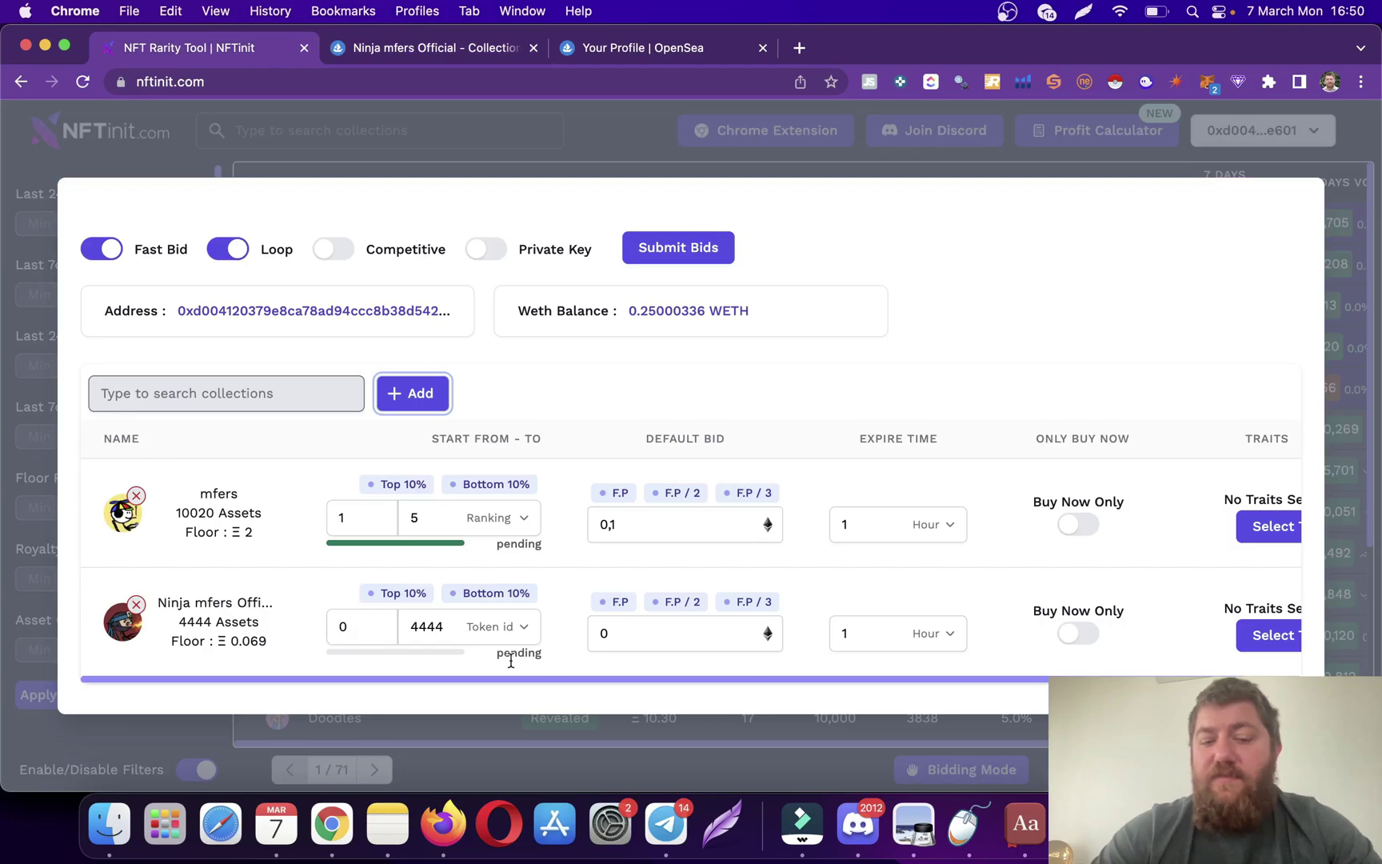
Restrict the Ninja mfers row to the Background: Deep Alpha trait.
left_click_drag(519, 675, 625, 681)
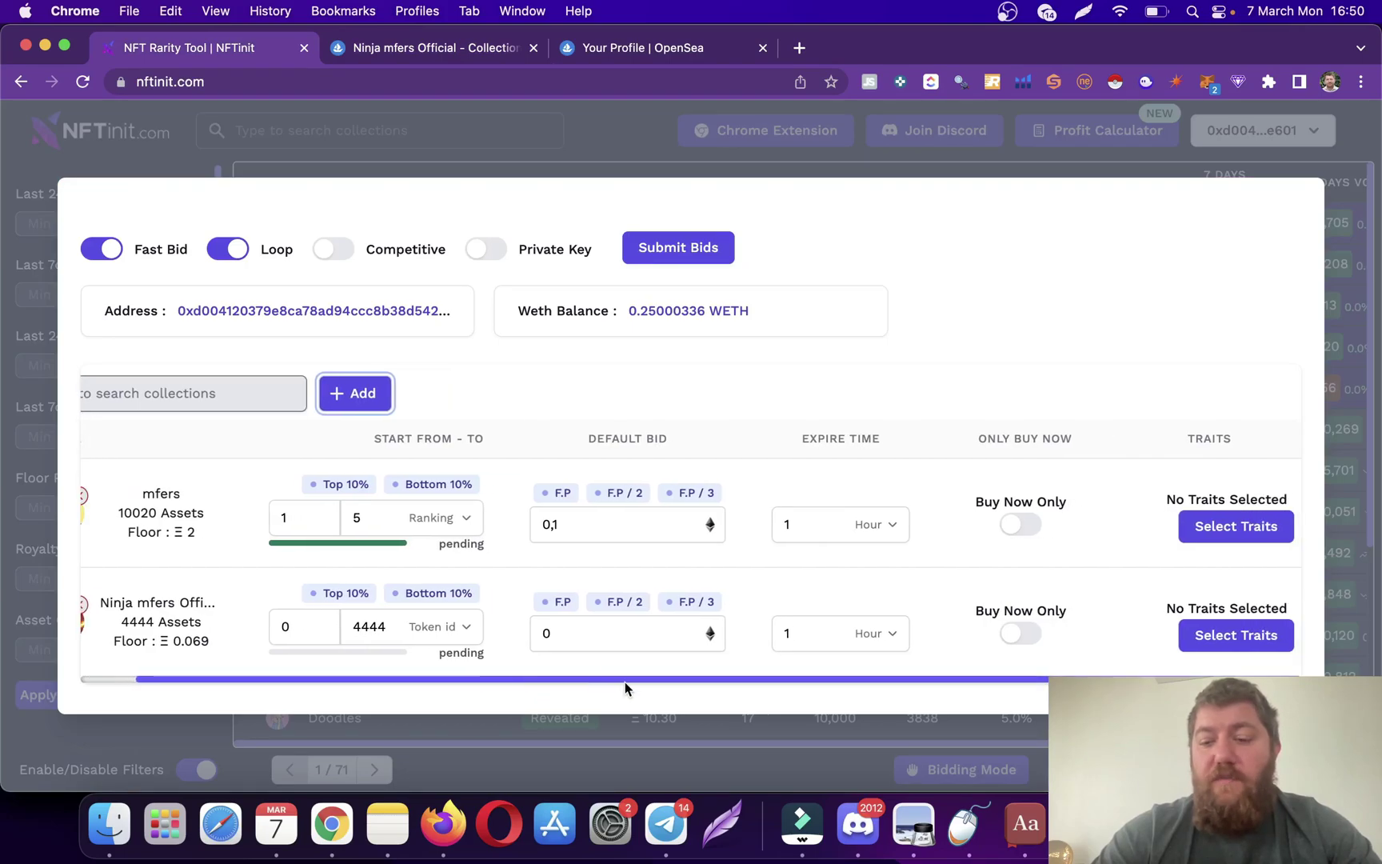
left_click(1201, 636)
type("deep")
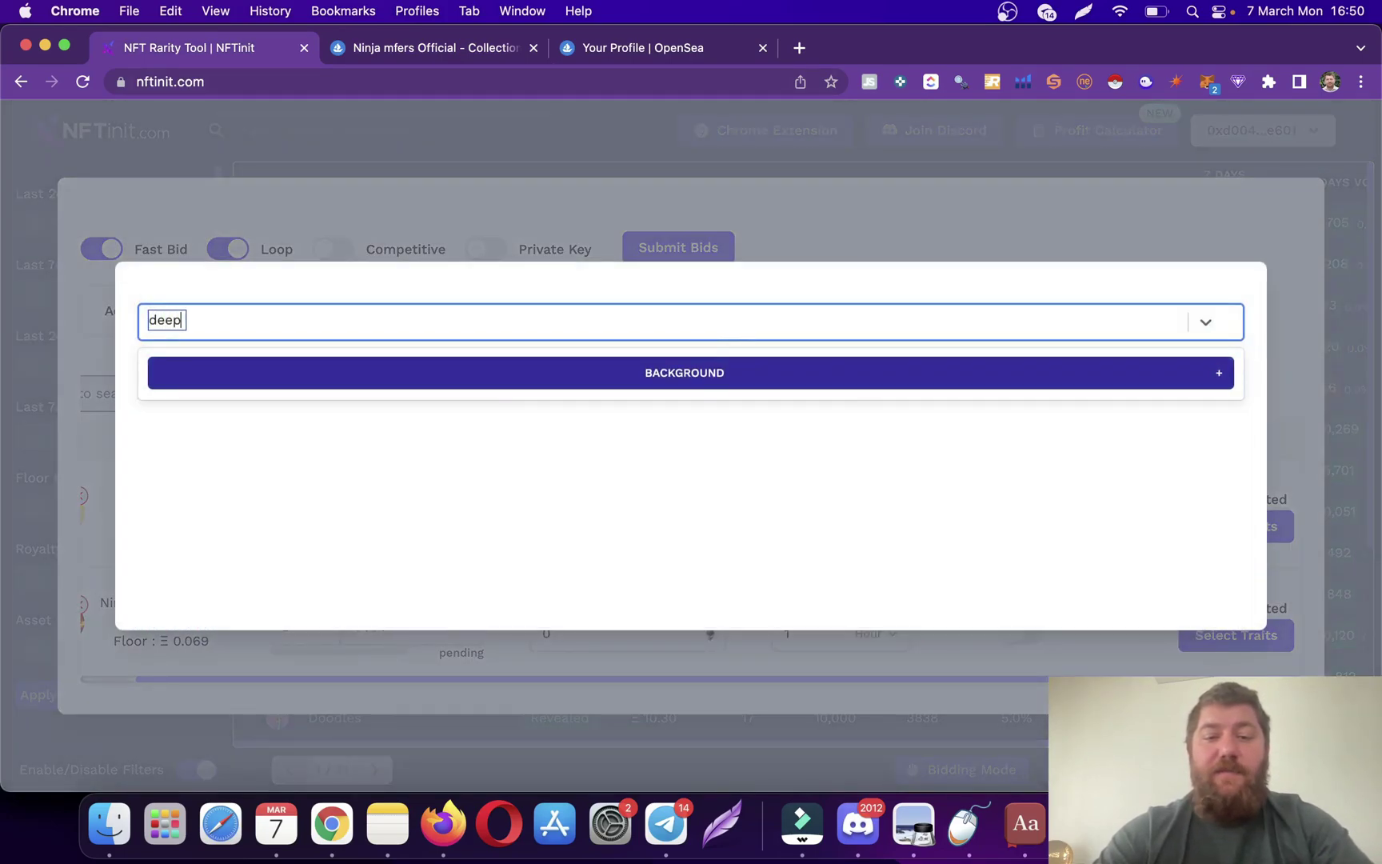
left_click(662, 370)
left_click(611, 406)
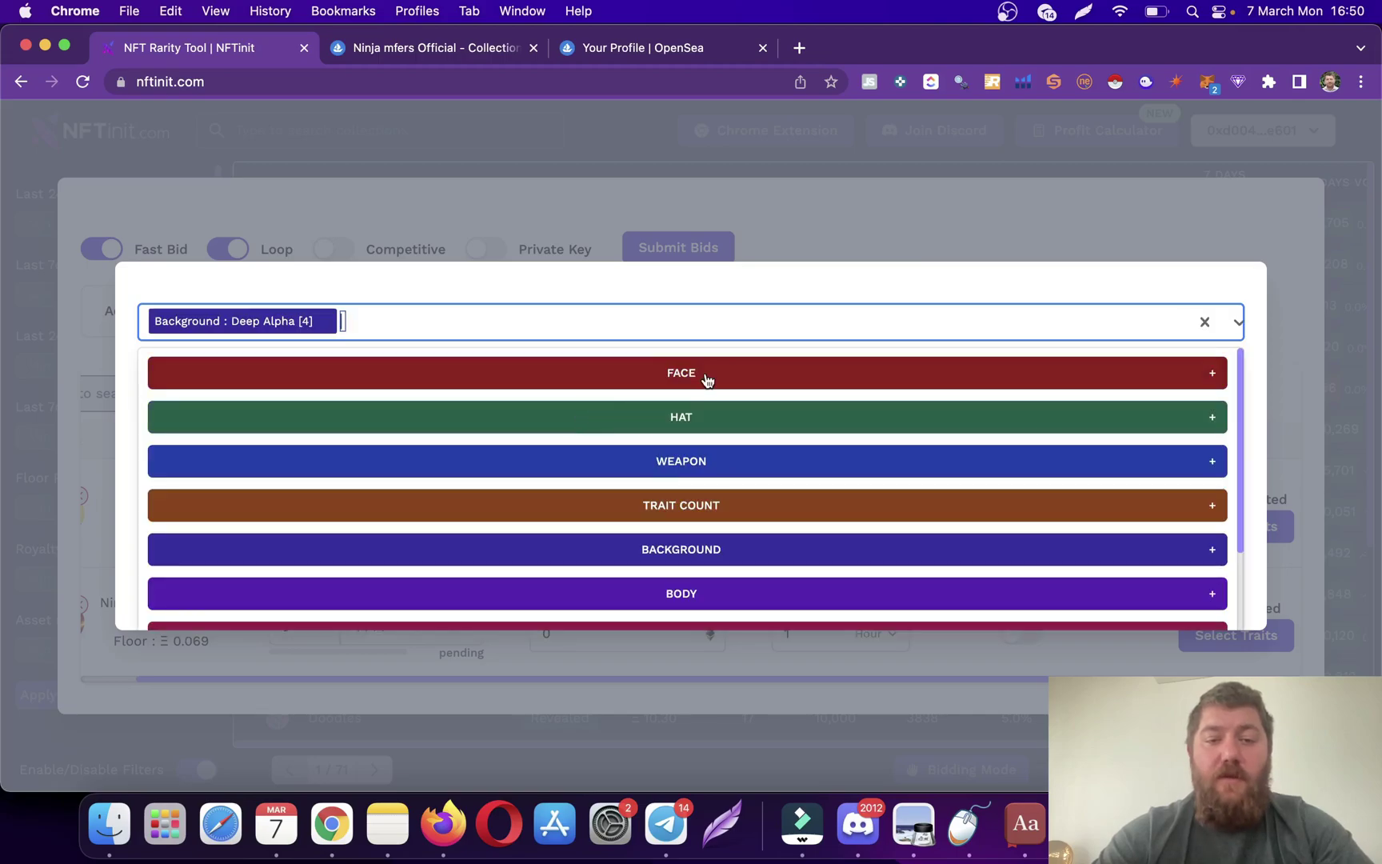
left_click(839, 213)
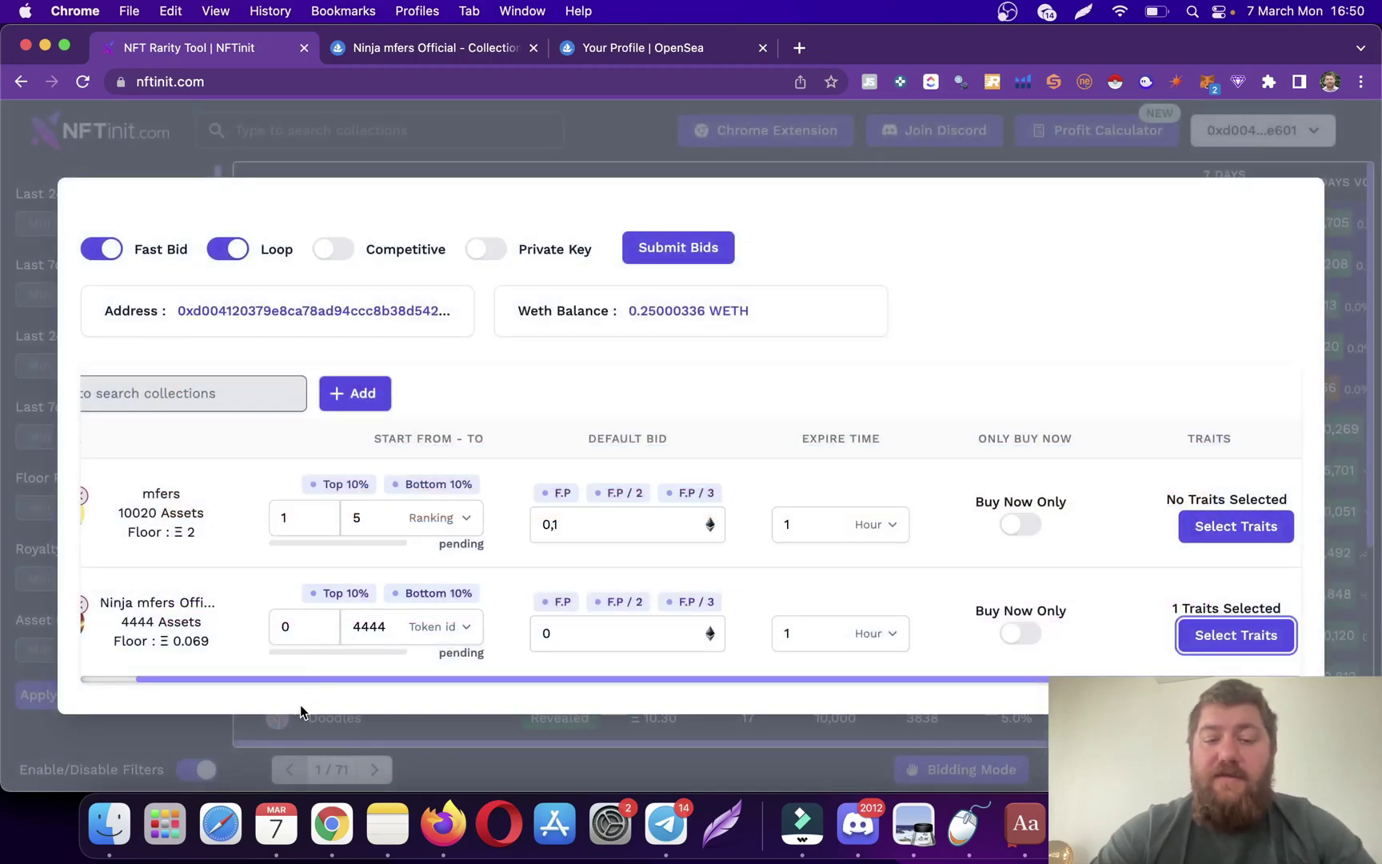
Keep the mfers row ranged by Ranking.
left_click_drag(300, 676, 234, 677)
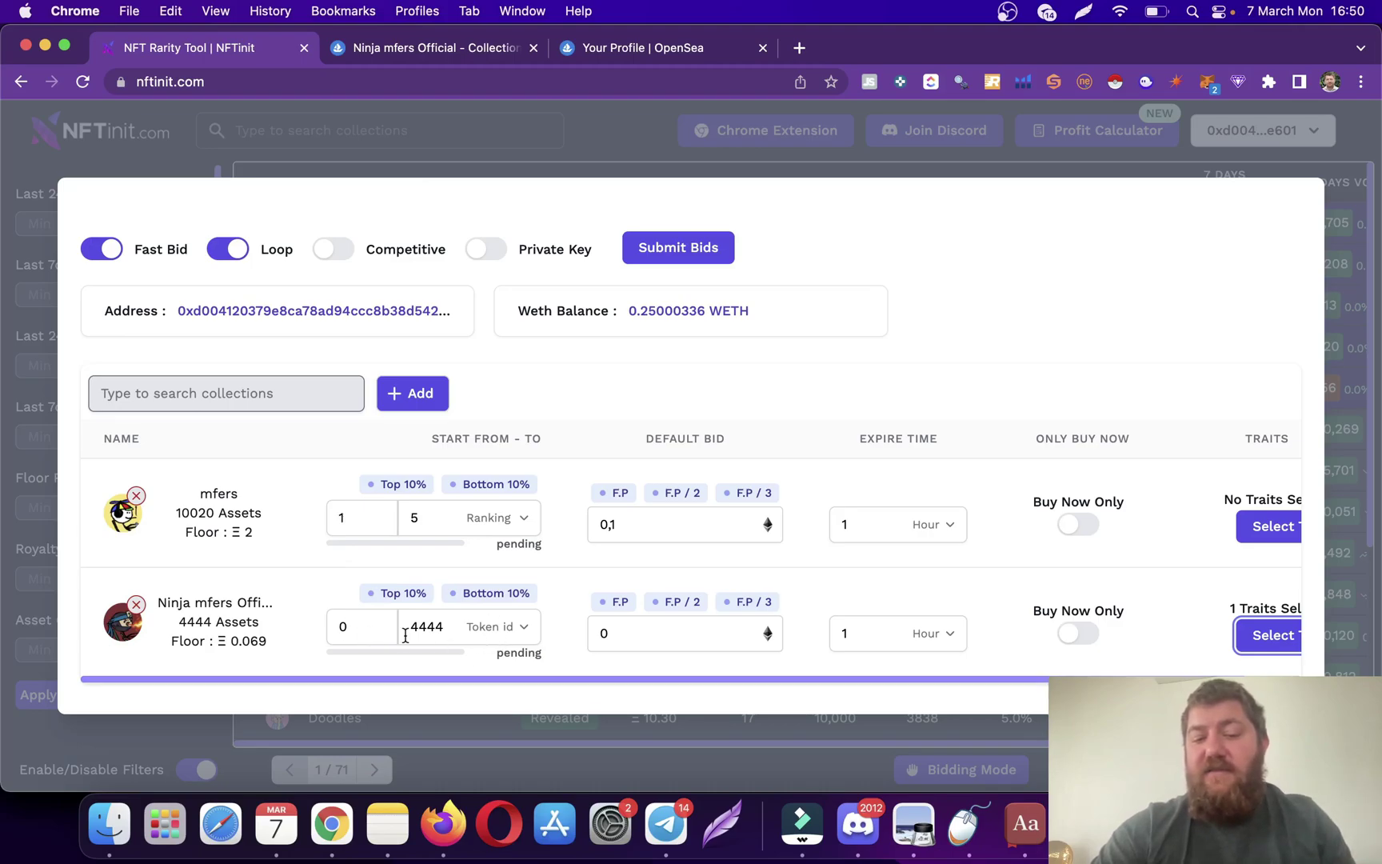
left_click(521, 526)
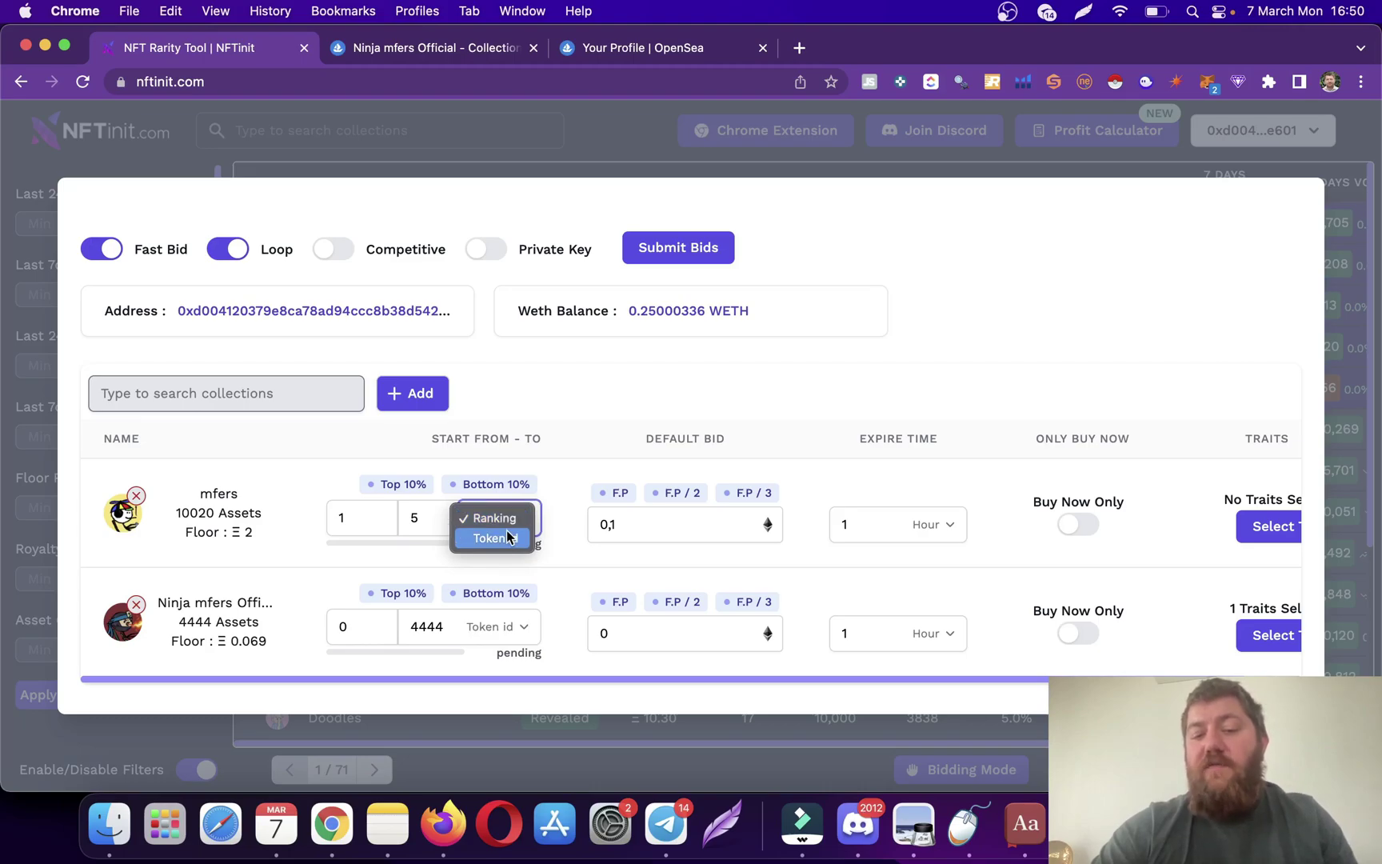
left_click(504, 520)
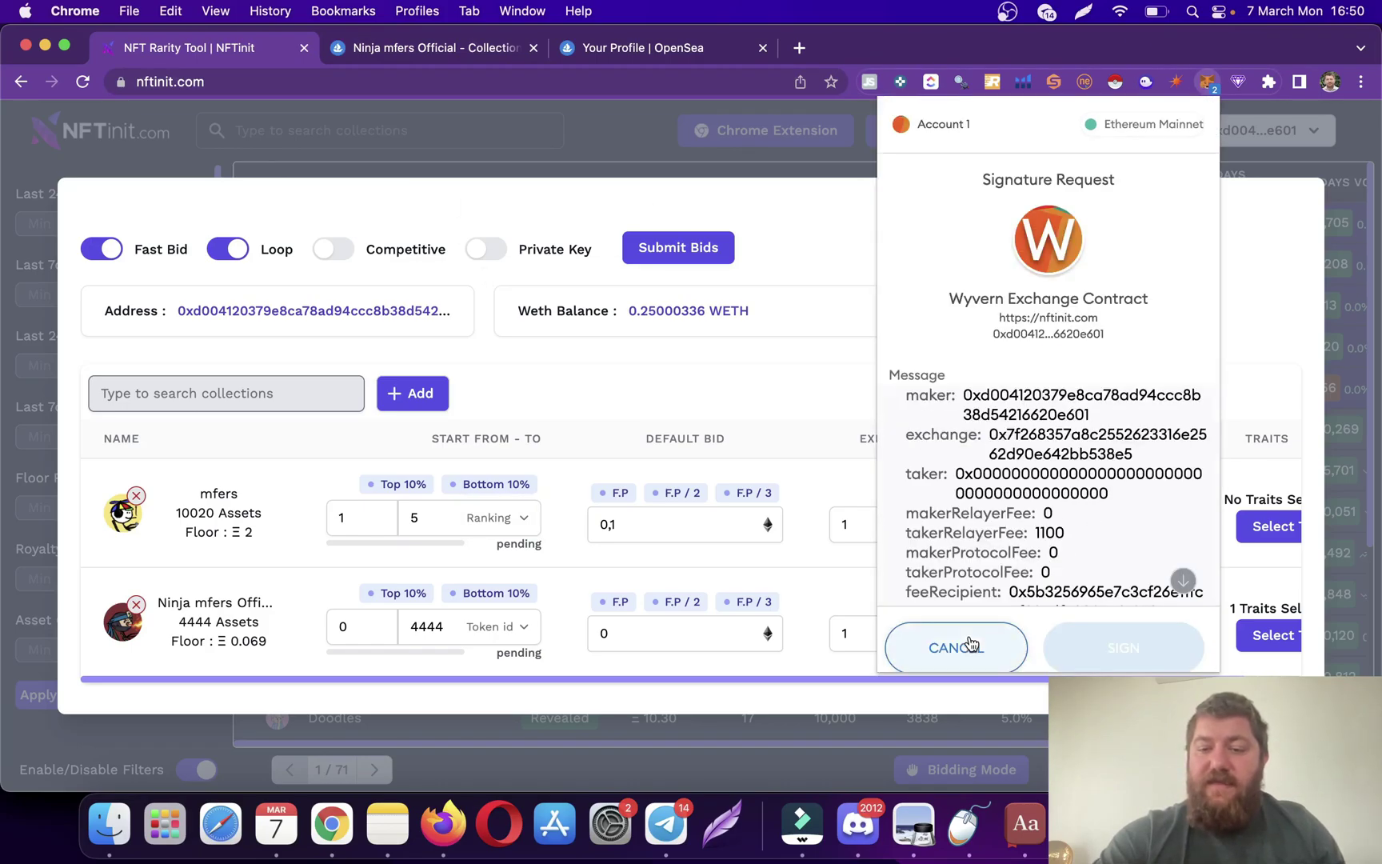
Cancel the MetaMask Wyvern Exchange signature request and close the wallet popup.
left_click(968, 642)
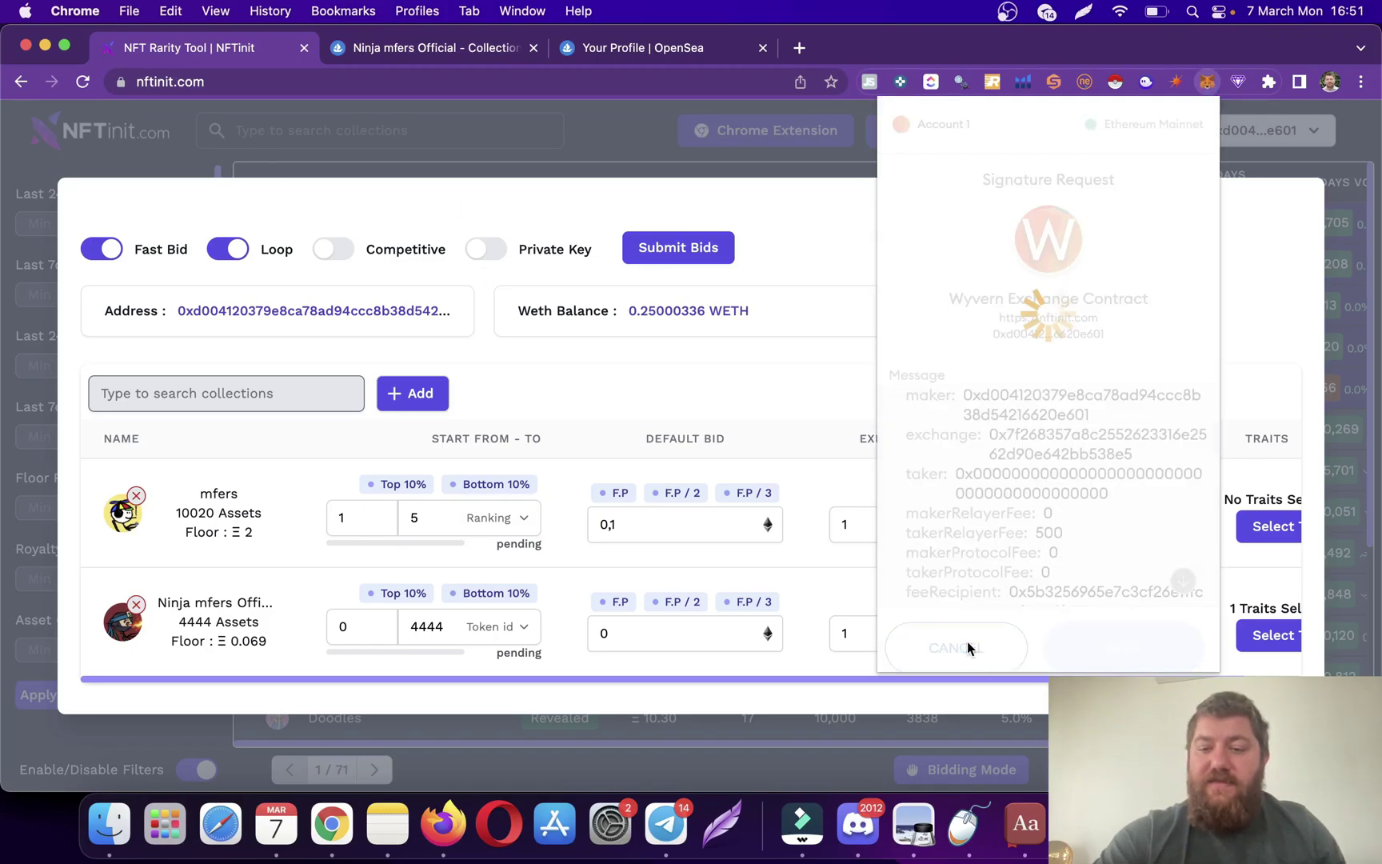
left_click(836, 240)
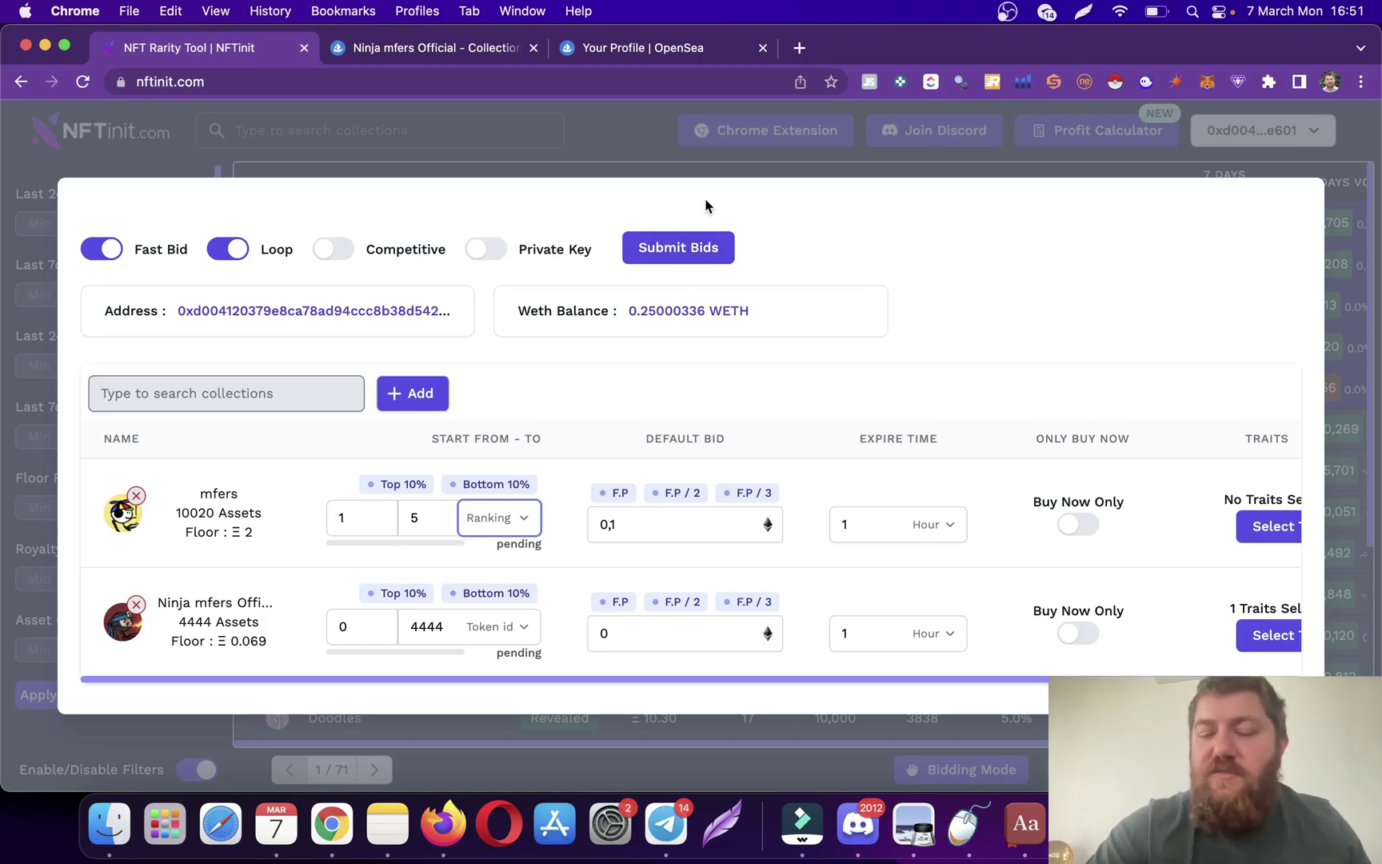
Submit the looping bids, then clear all saved click locations in 1Clicker.
left_click(689, 245)
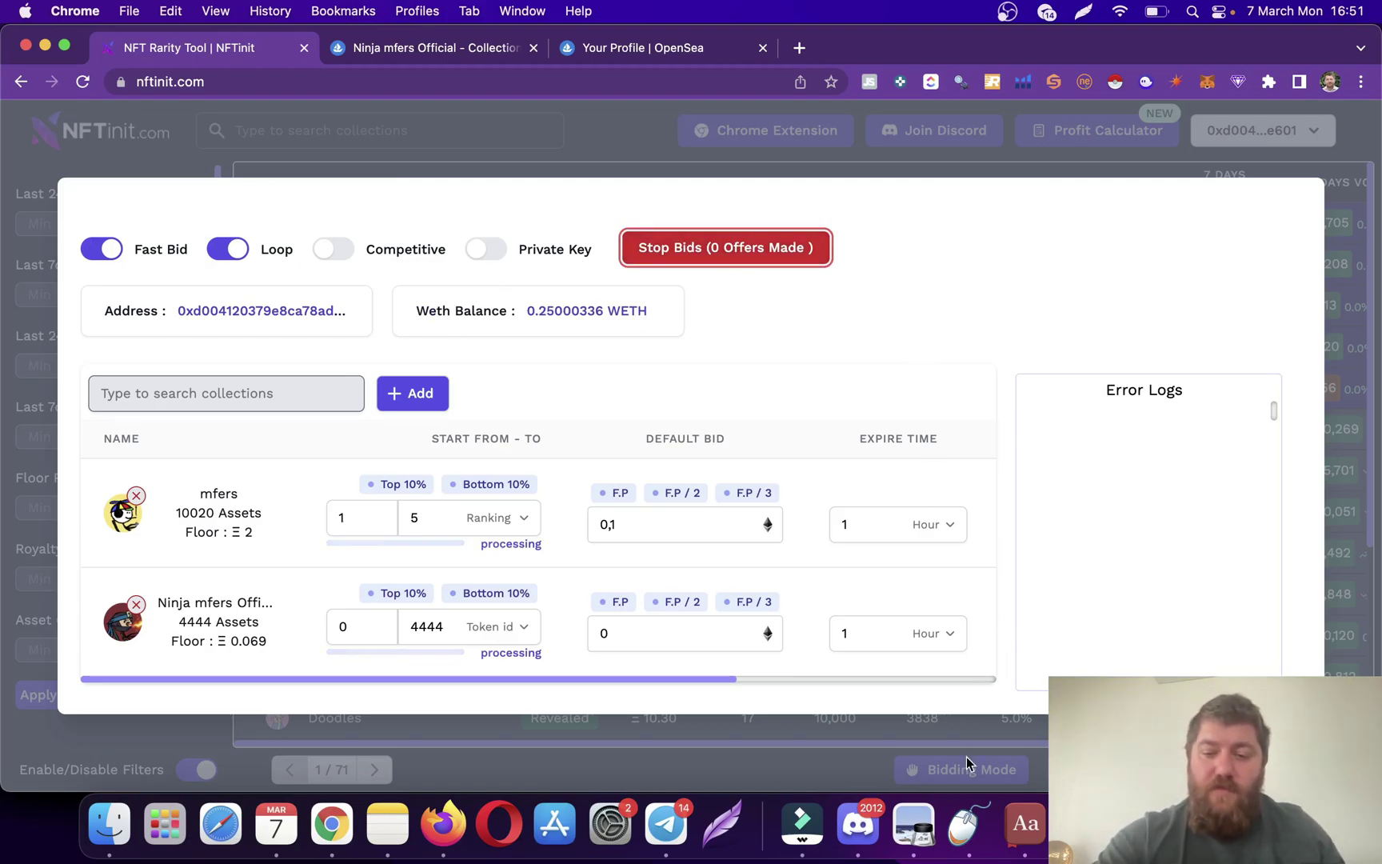
left_click(968, 836)
left_click(706, 356)
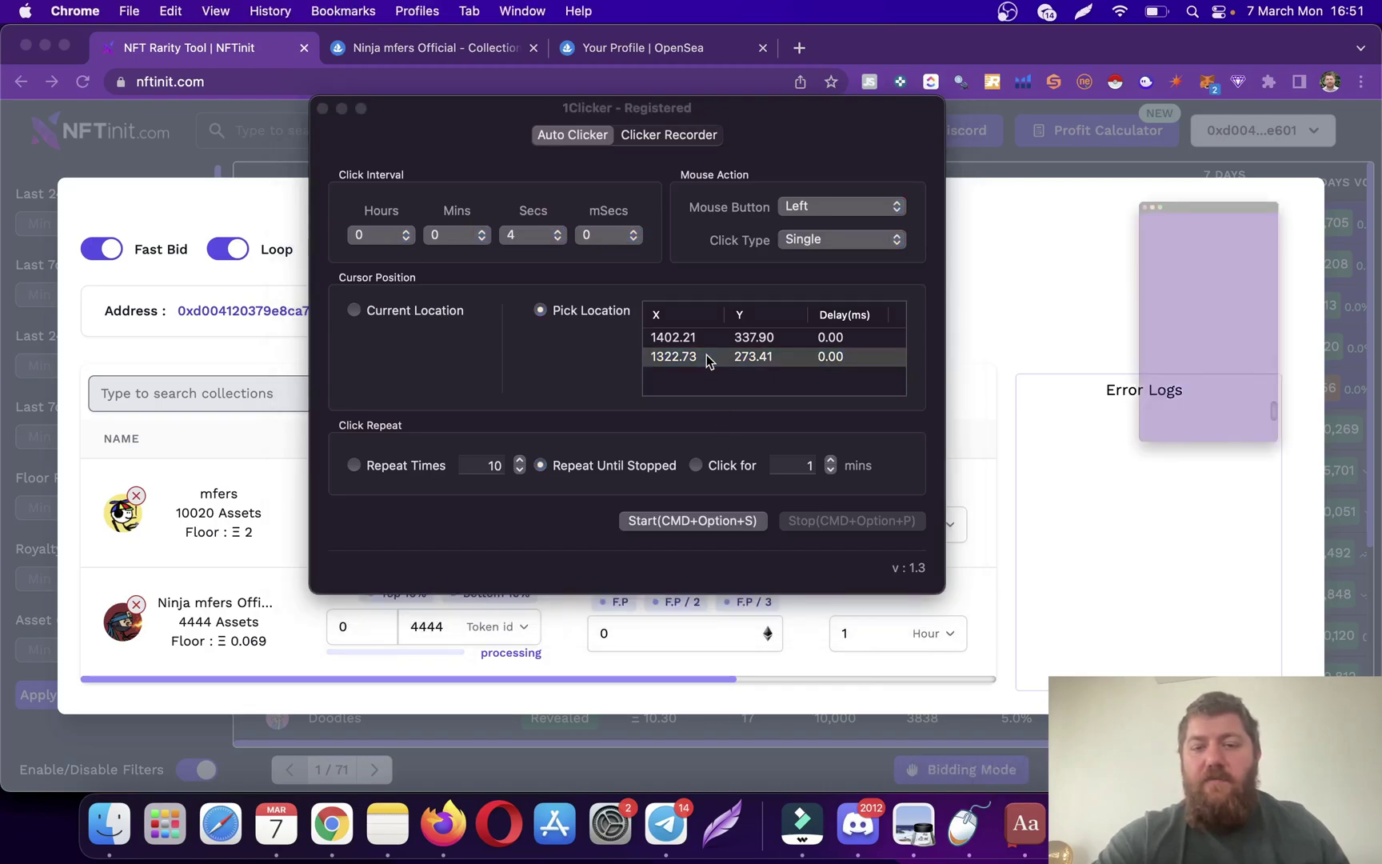
right_click(761, 359)
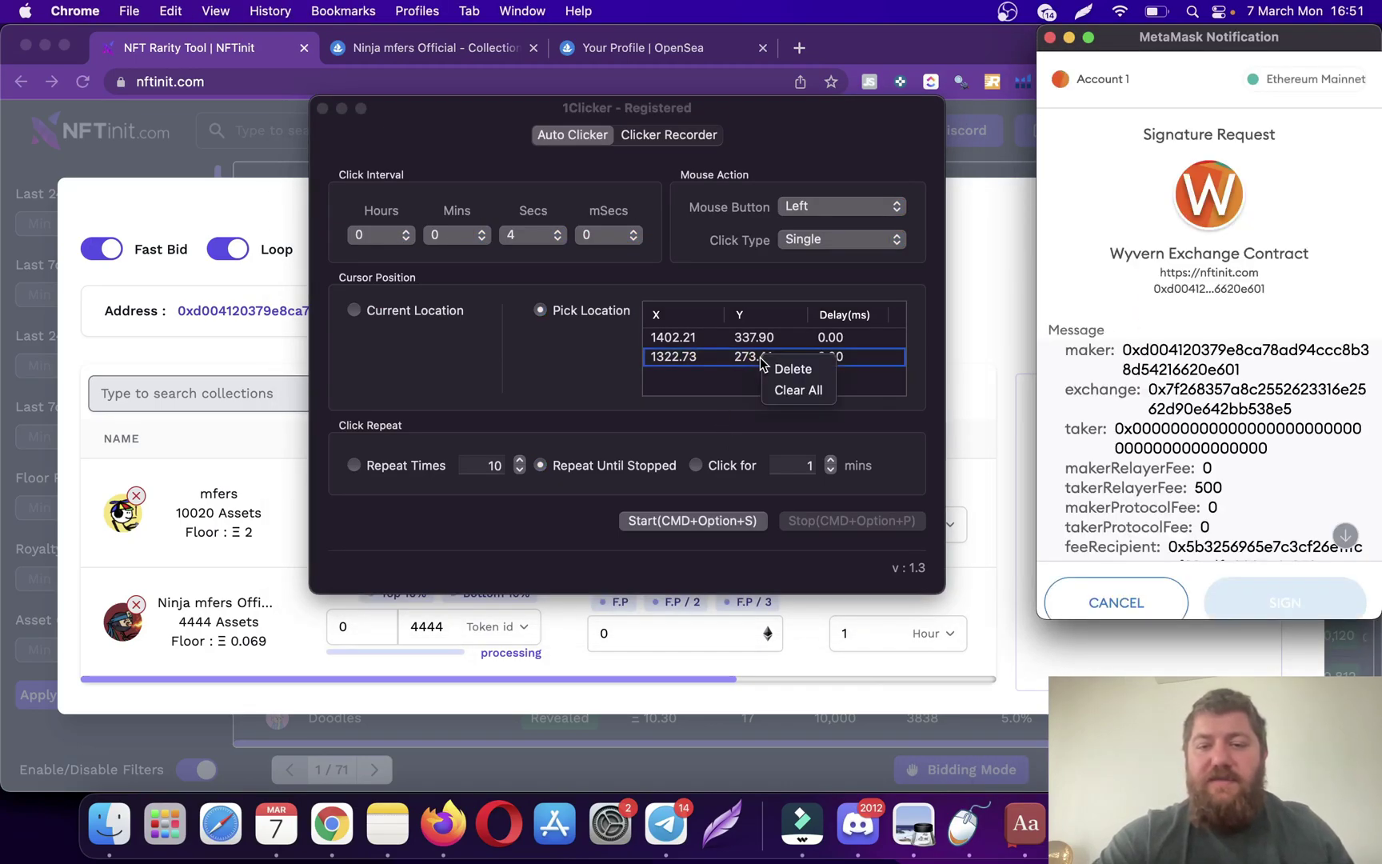
left_click(802, 393)
Pick two new click points, the second on MetaMask's SIGN, and start clicking every 4 seconds.
left_click(542, 312)
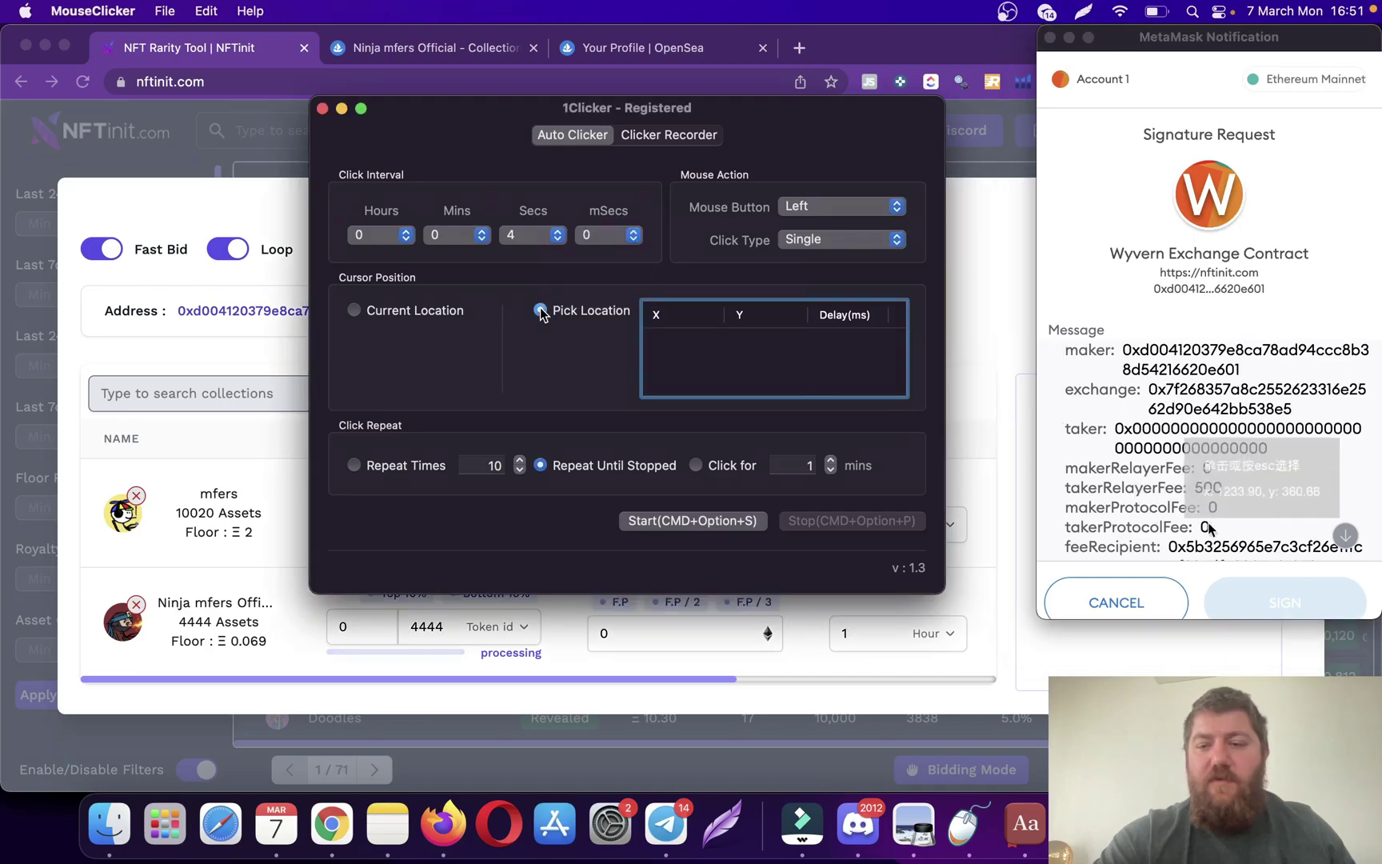
left_click(1124, 273)
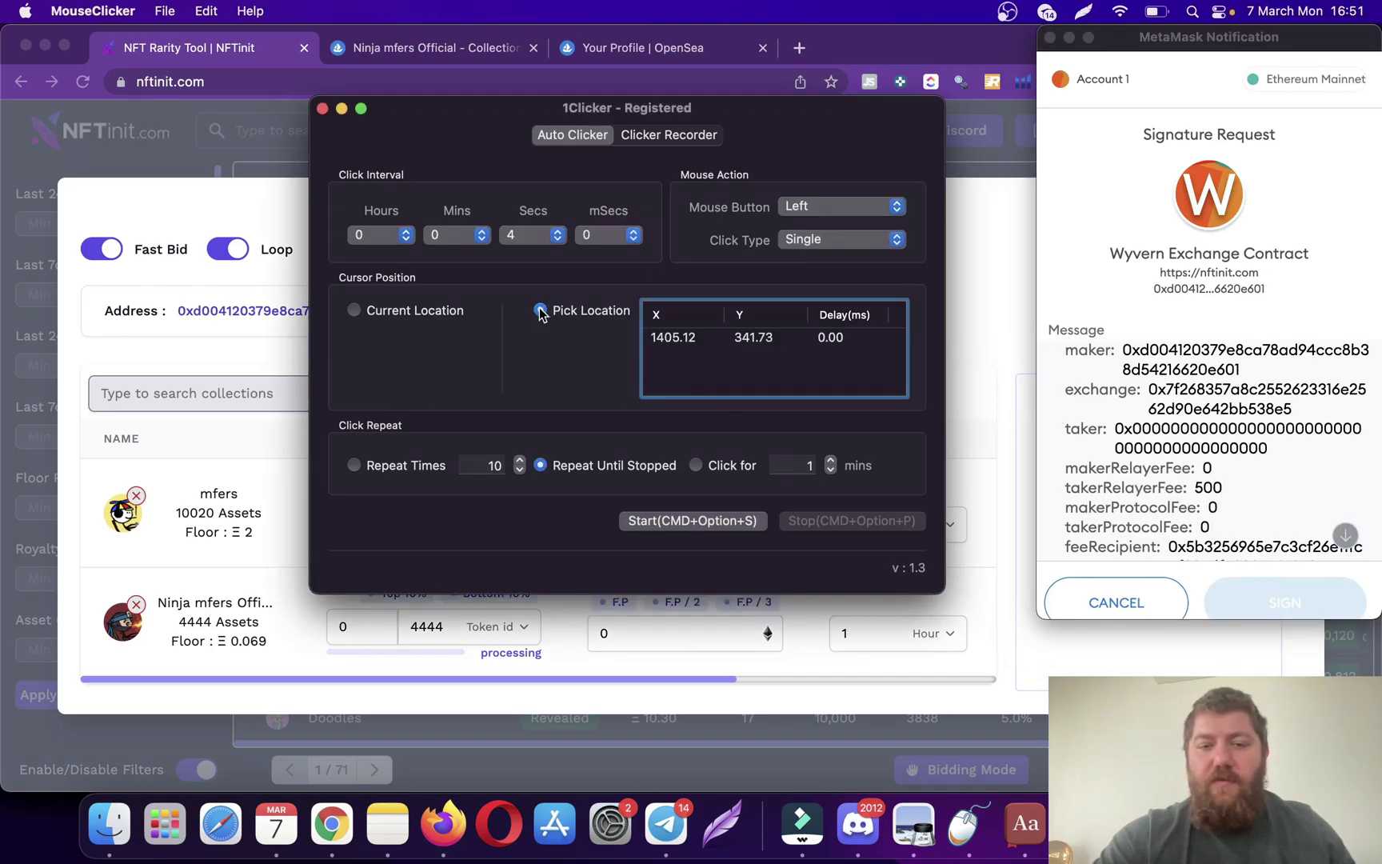
left_click(1273, 599)
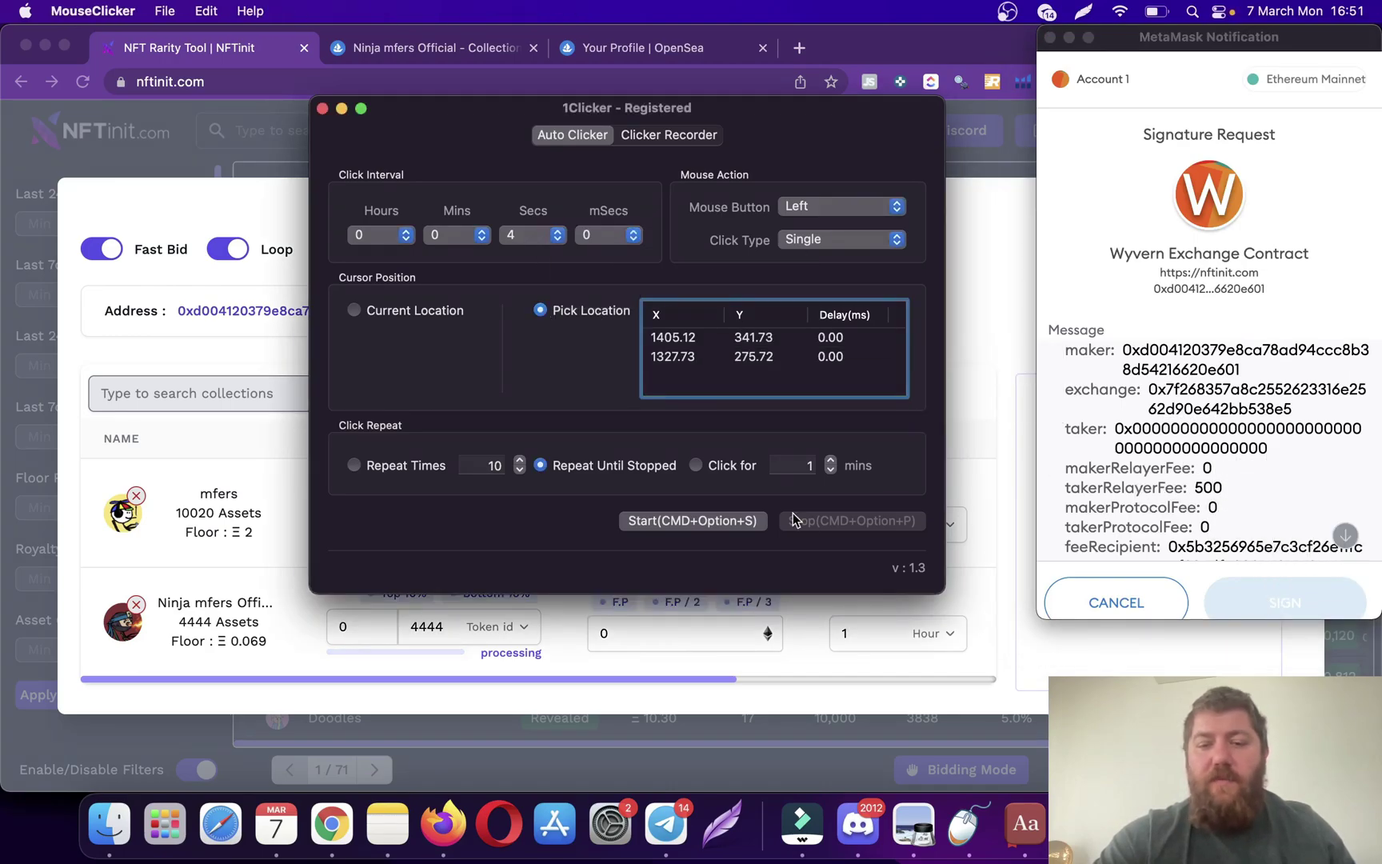
left_click(689, 521)
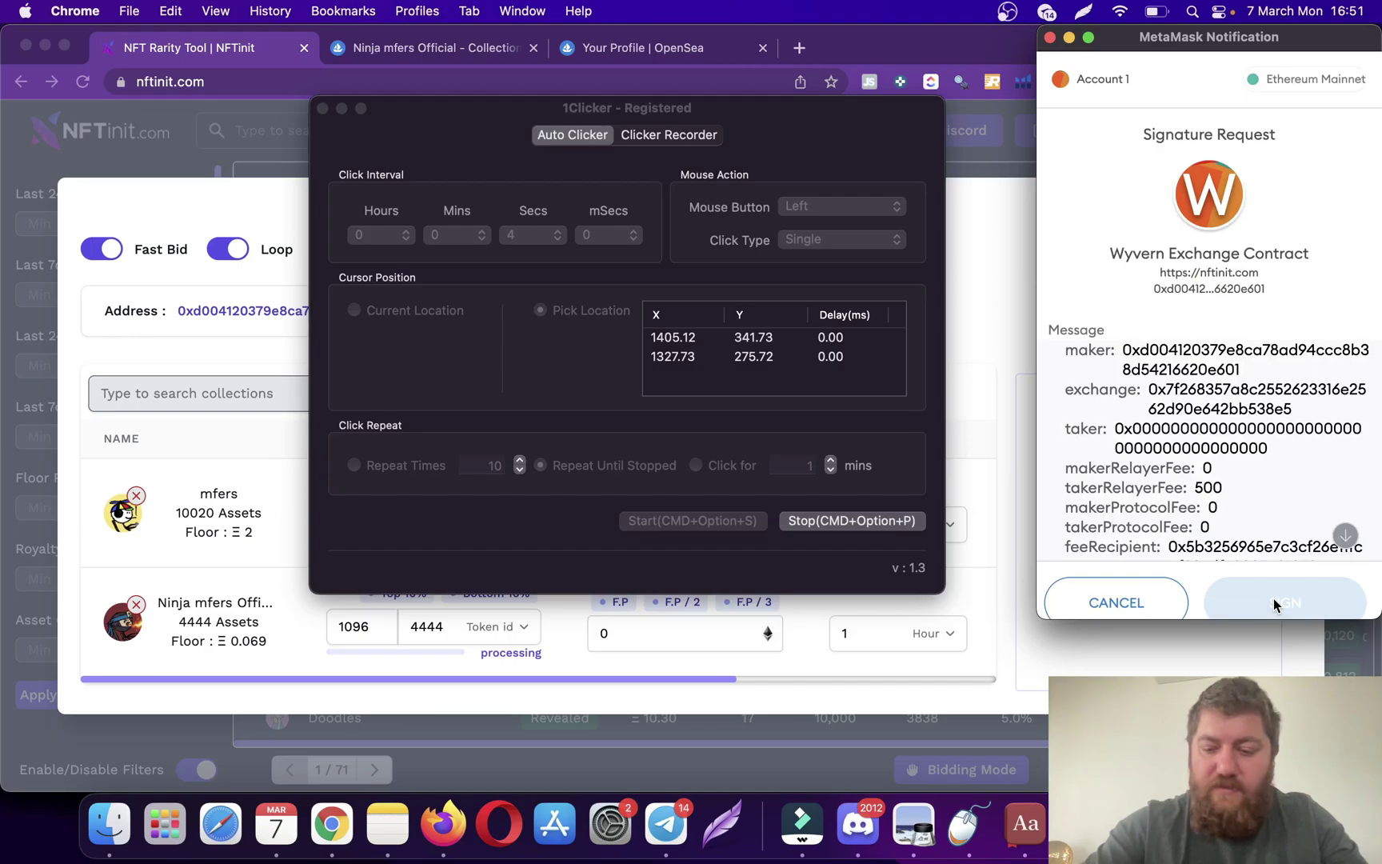
Stop the auto-clicker with Cmd+Option+P and hide the 1Clicker window.
key("super+alt+p")
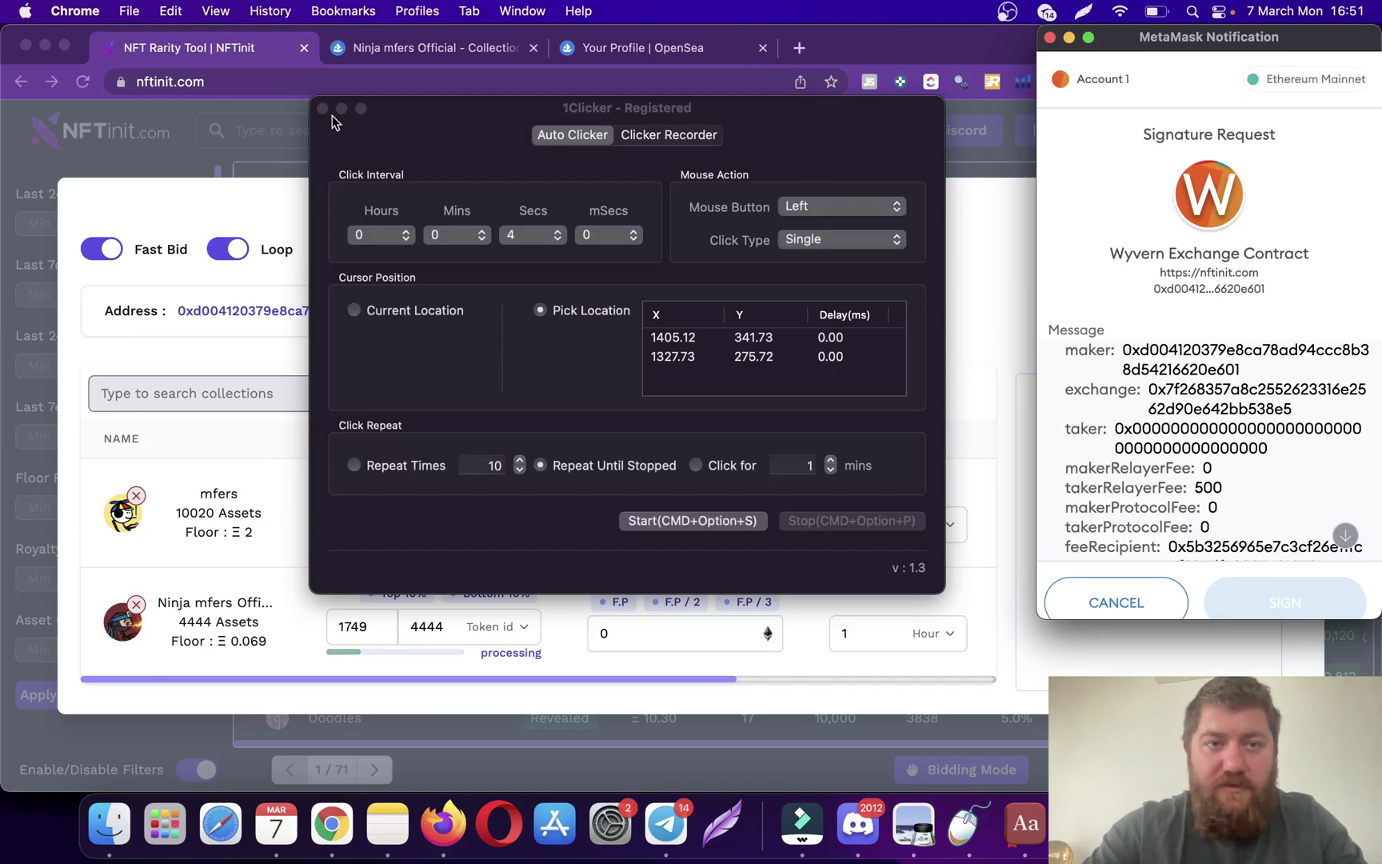
left_click(340, 109)
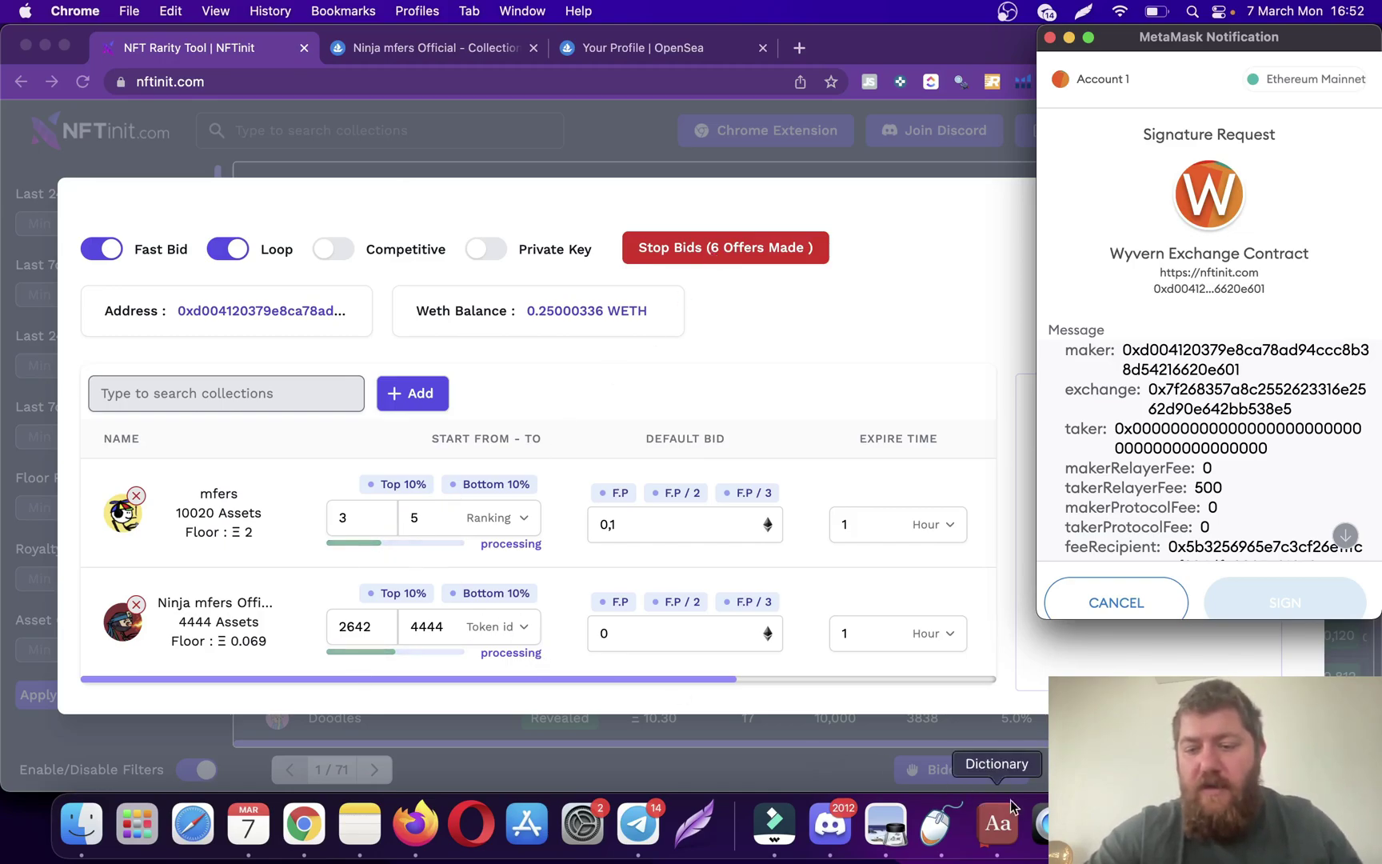
Bring back 1Clicker, move it aside, restart it, and sign two more offer requests.
left_click(934, 823)
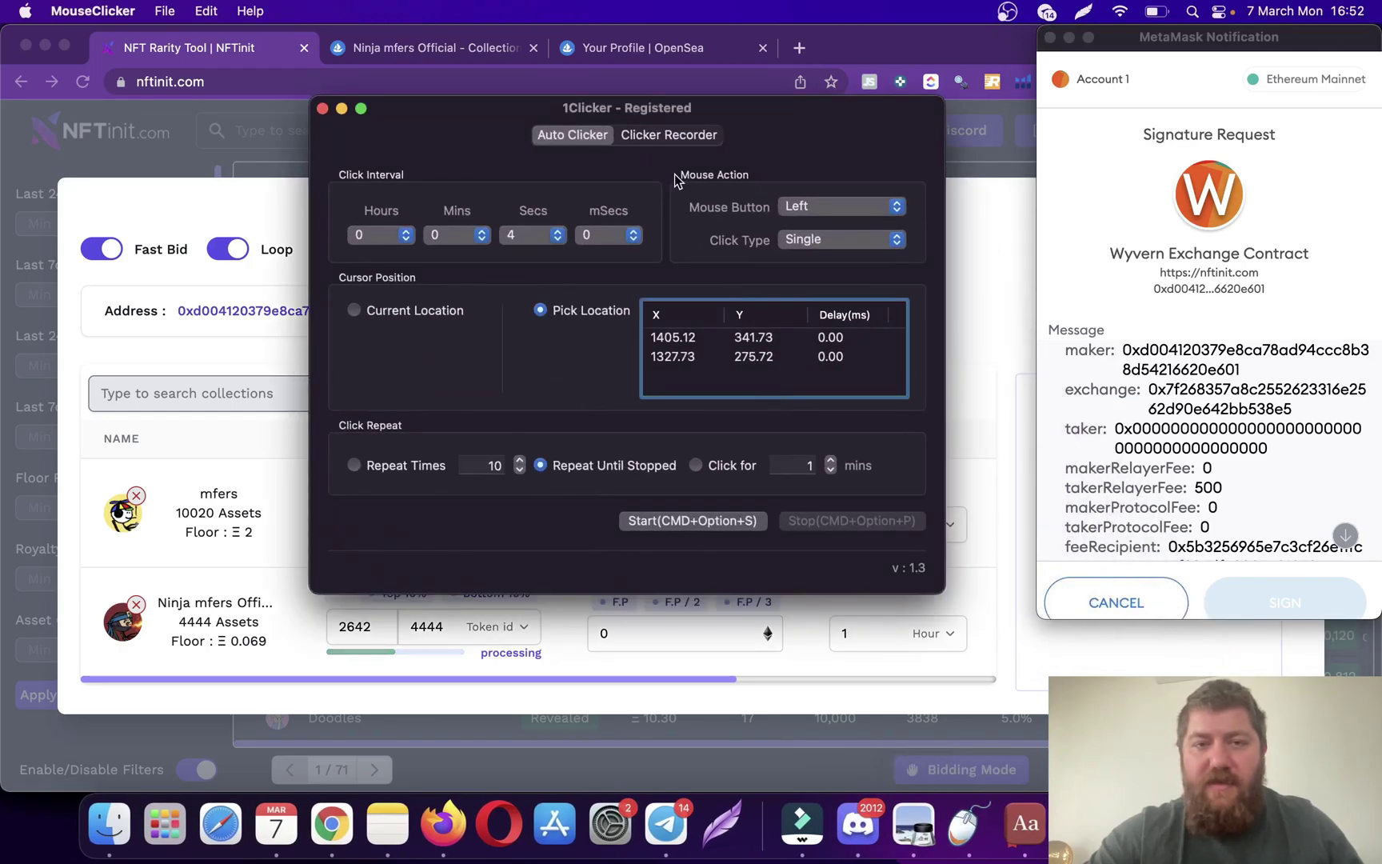
left_click_drag(678, 112, 95, 76)
left_click(96, 484)
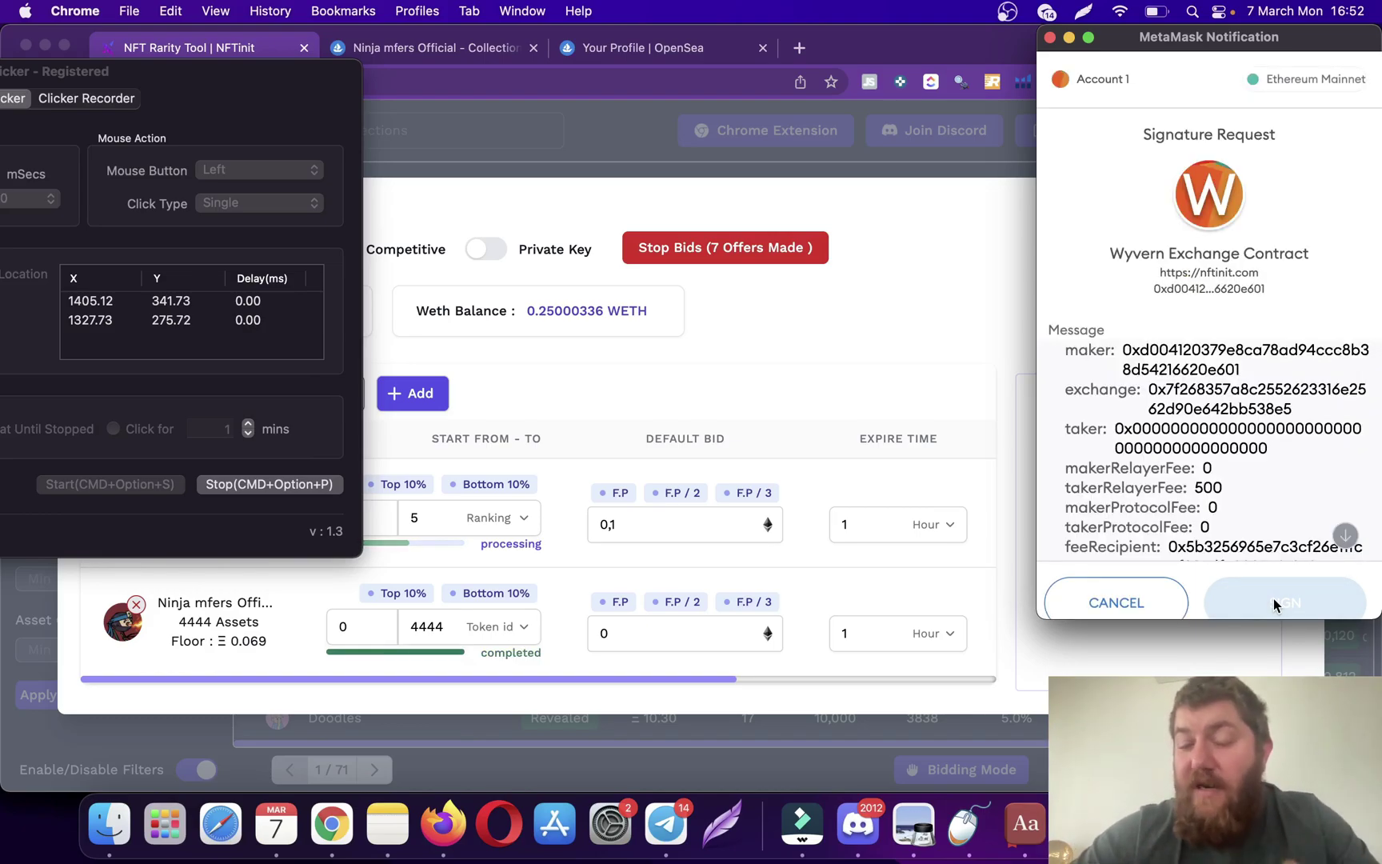
left_click(1273, 602)
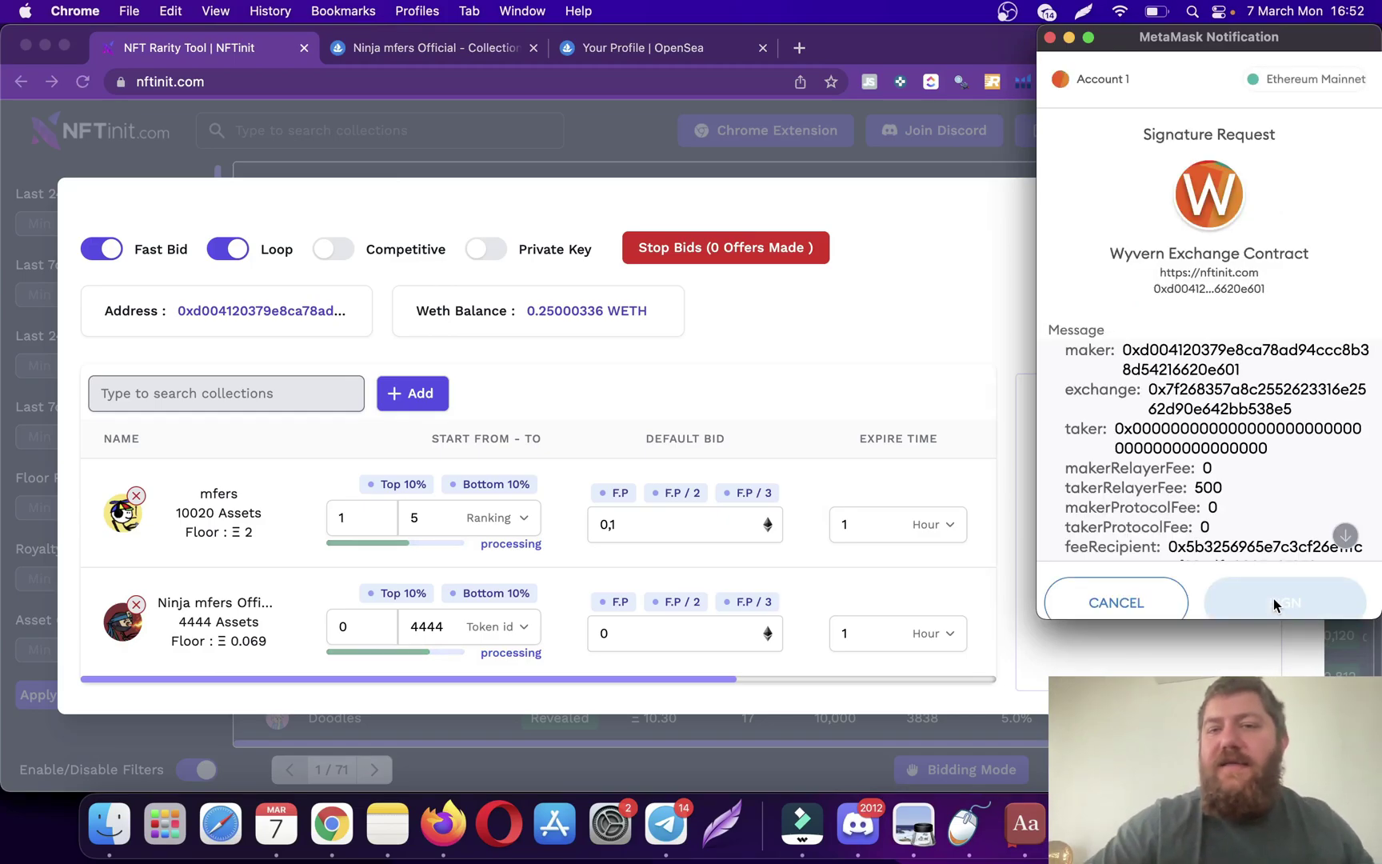
left_click(1274, 598)
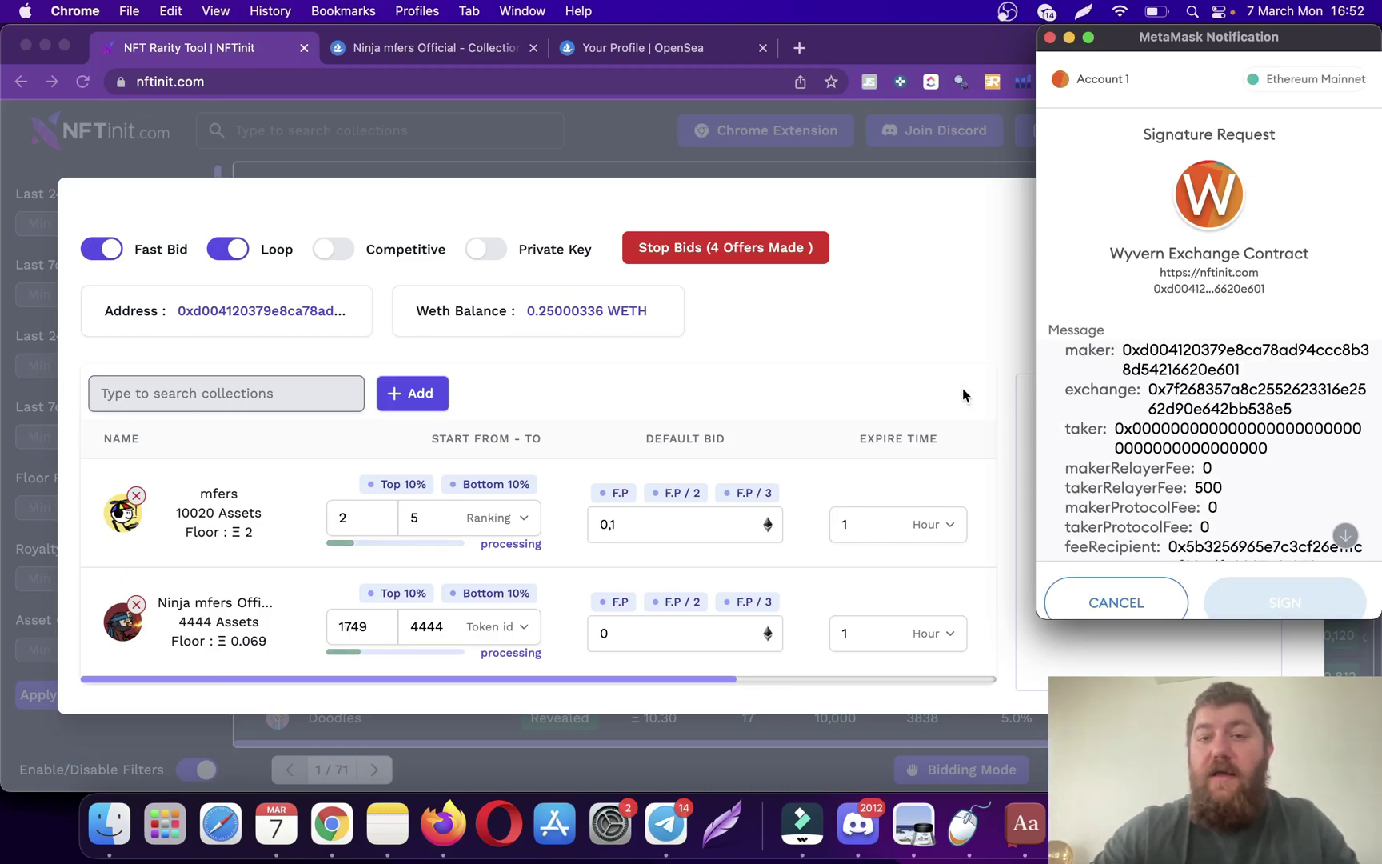
Reload the OpenSea profile activity to list the newest offers.
left_click(617, 48)
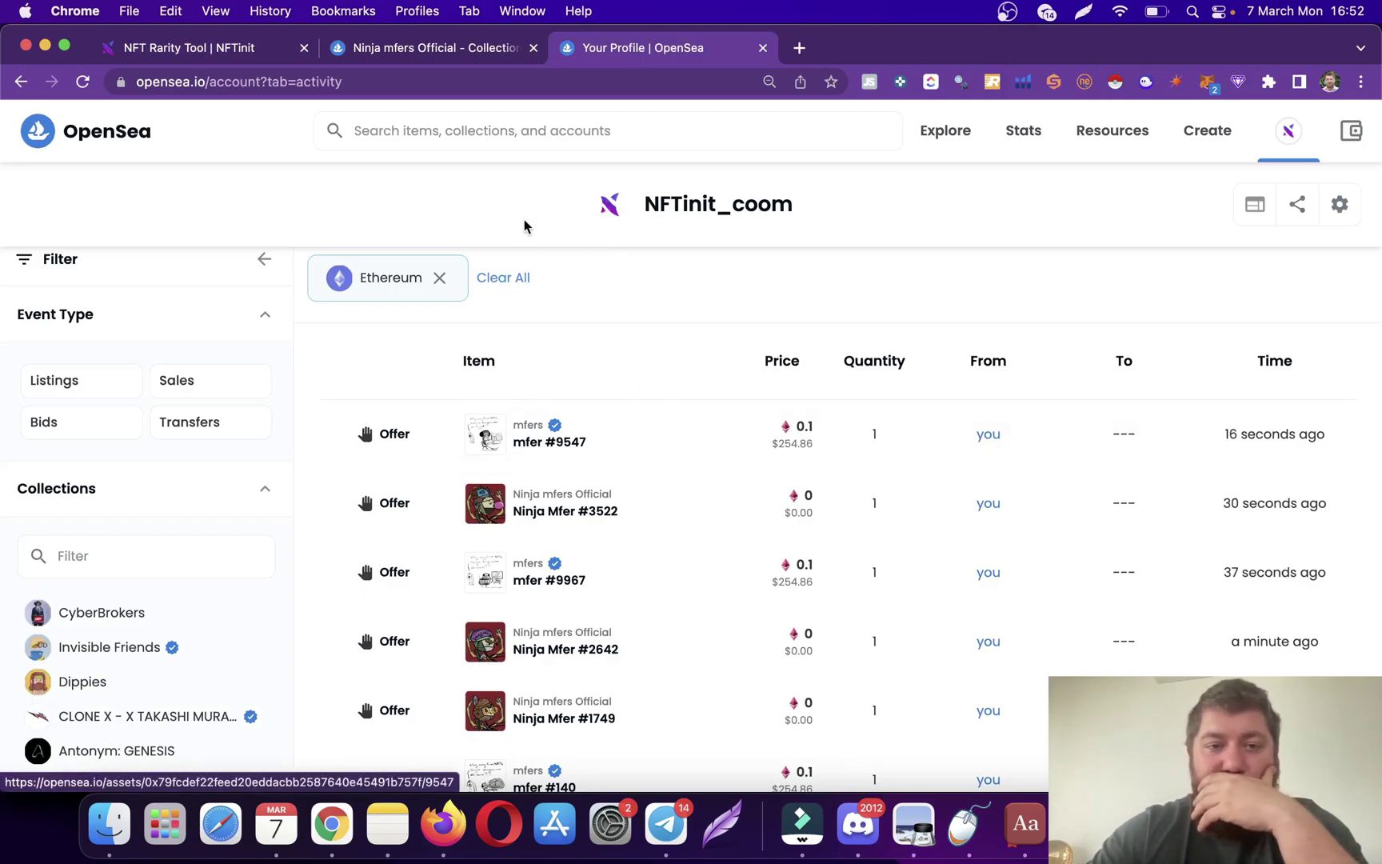
key("super+r")
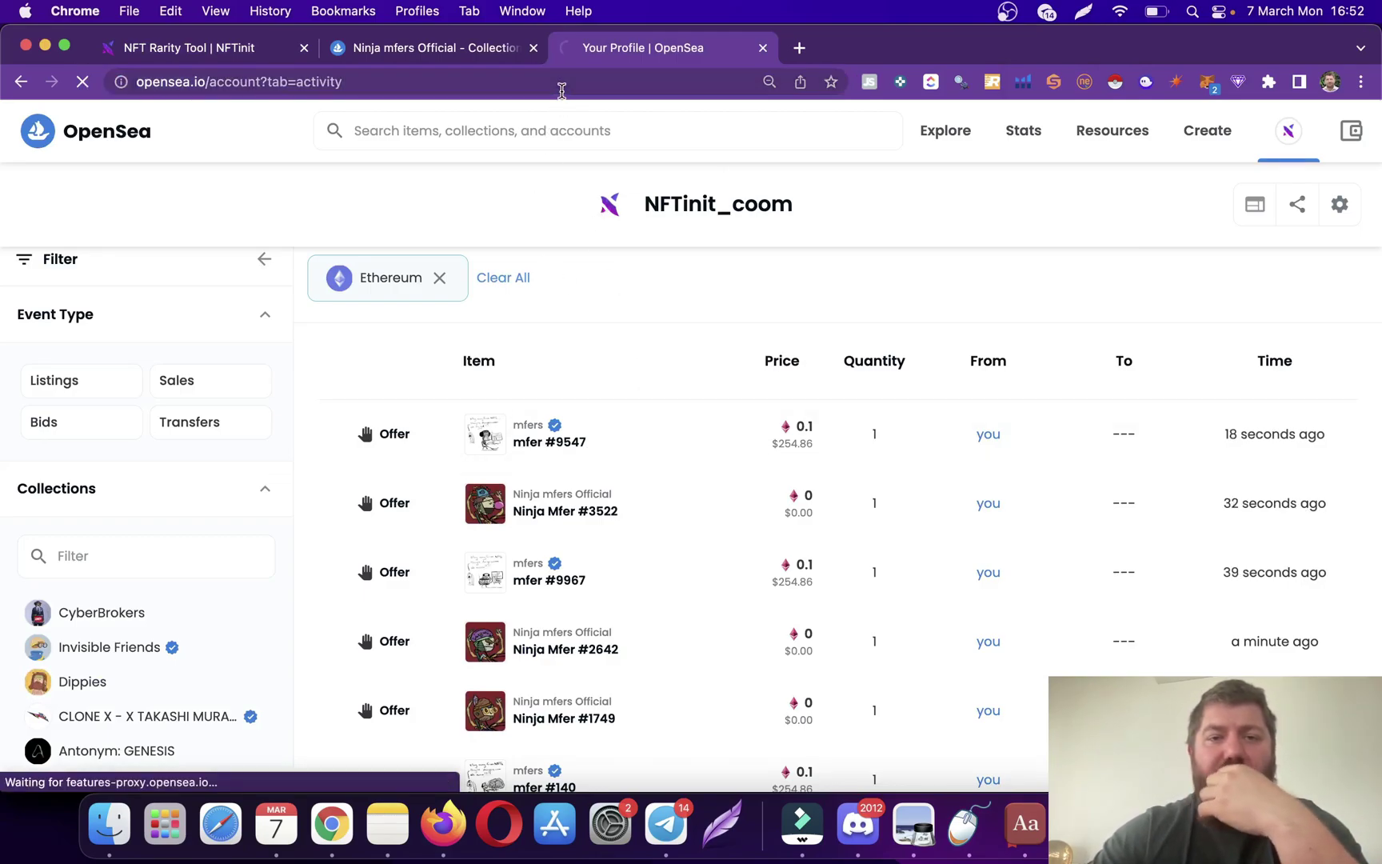
scroll(773, 457, "down", 6)
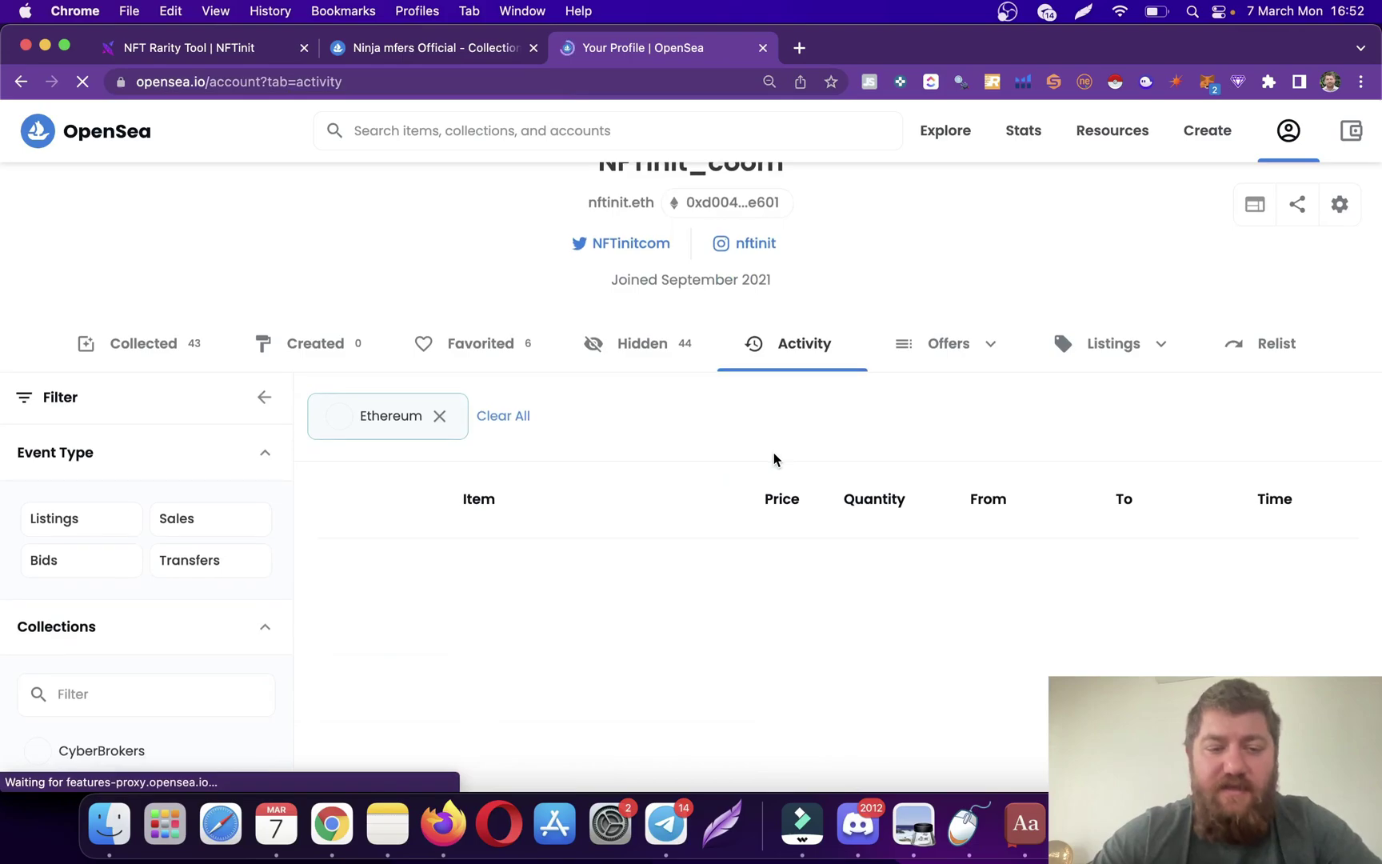
scroll(774, 453, "down", 1)
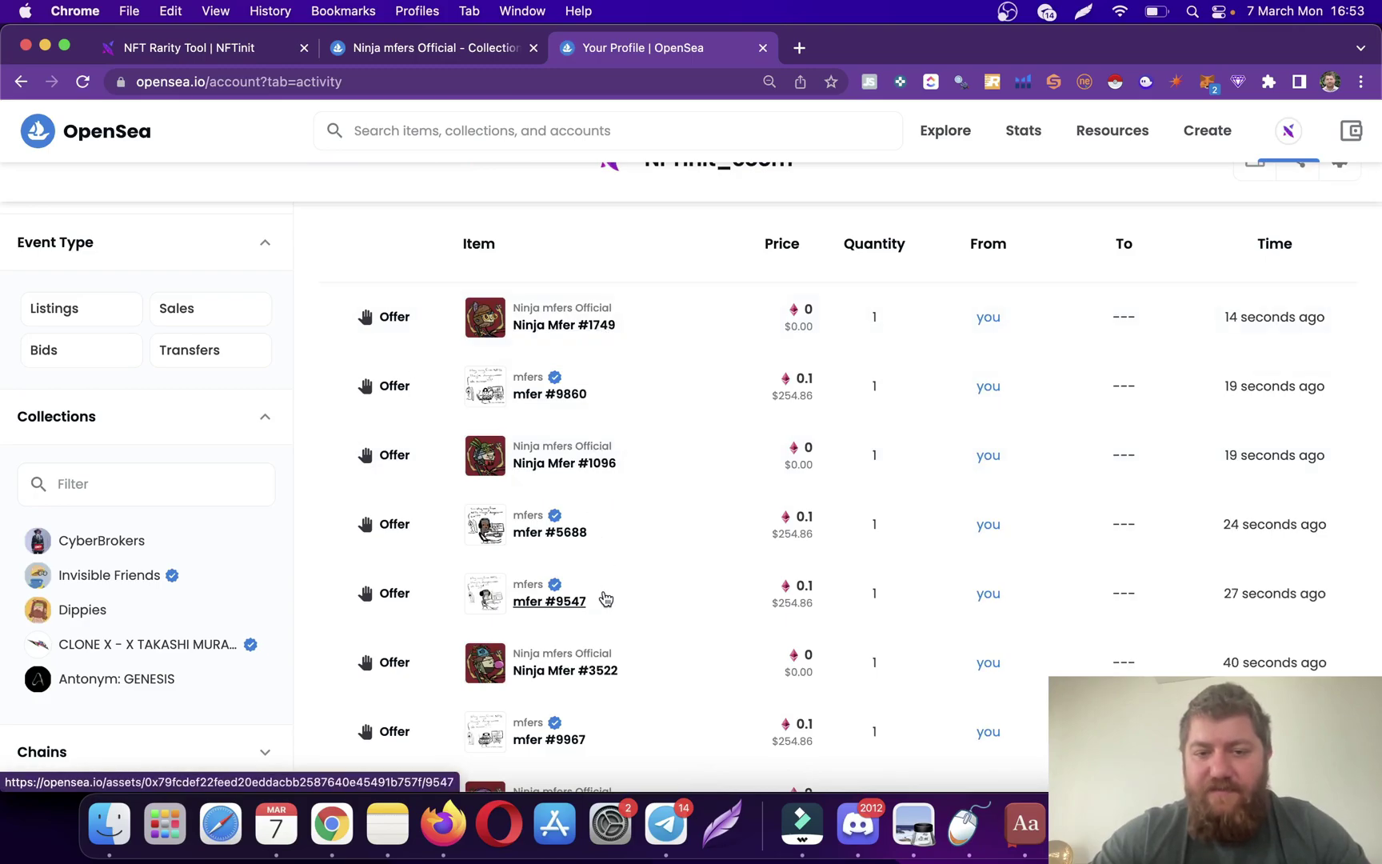
Open mfer #9860 in a new tab and view its item page.
left_click(570, 400, "super")
scroll(731, 441, "down", 3)
scroll(731, 445, "up", 3)
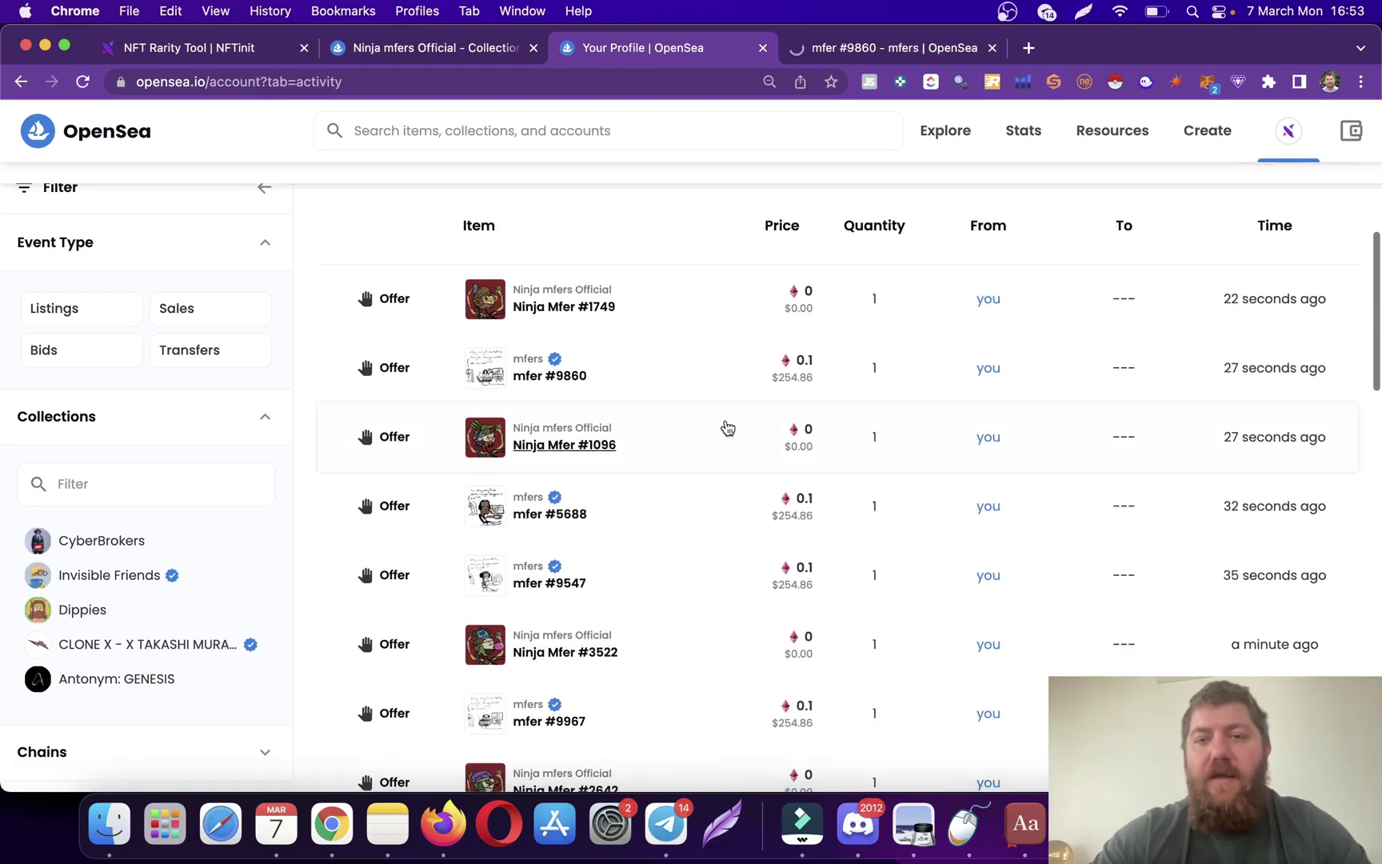
left_click(843, 55)
scroll(752, 324, "down", 1)
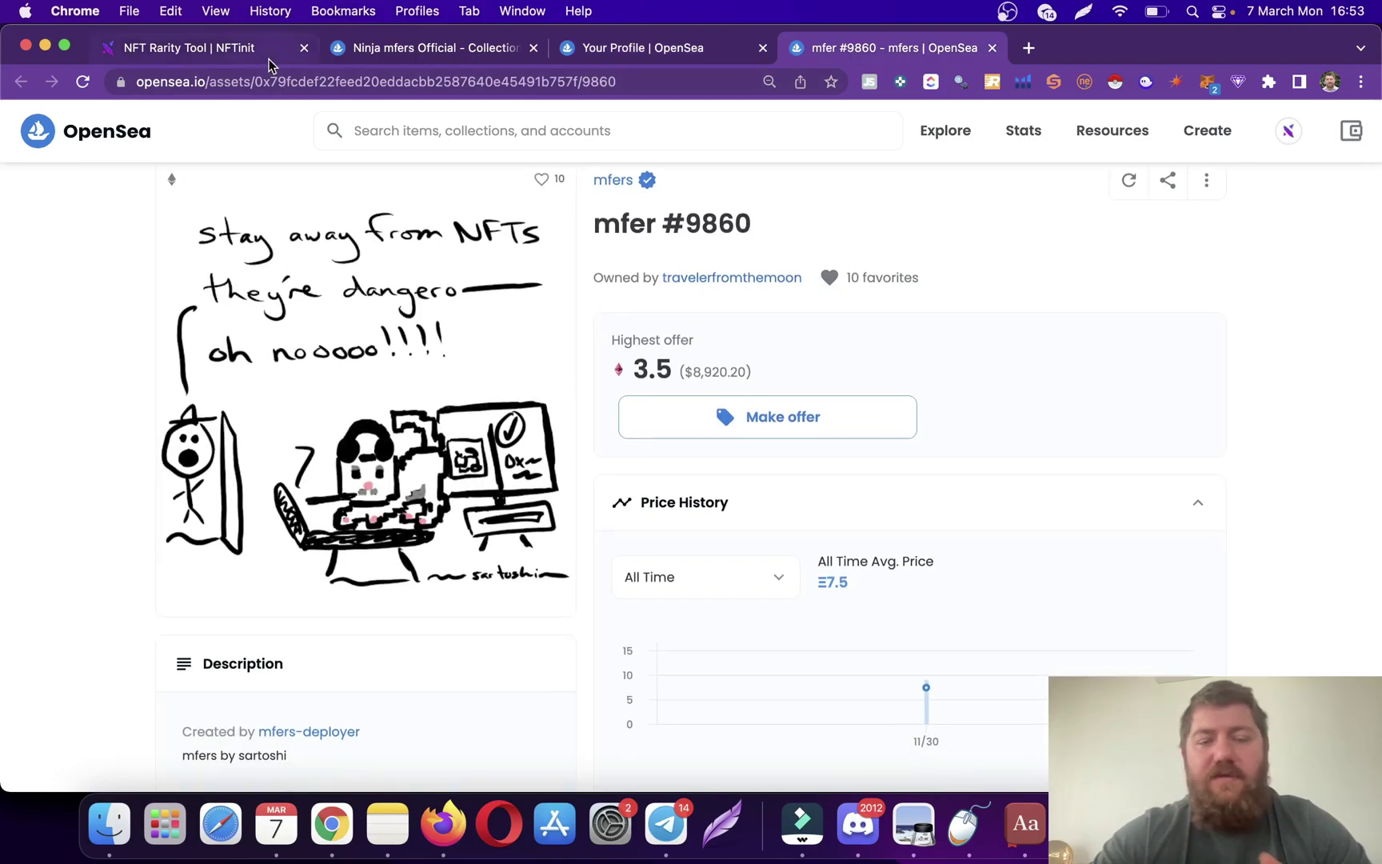
Switch to the NFT Rarity Tool tab.
left_click(240, 51)
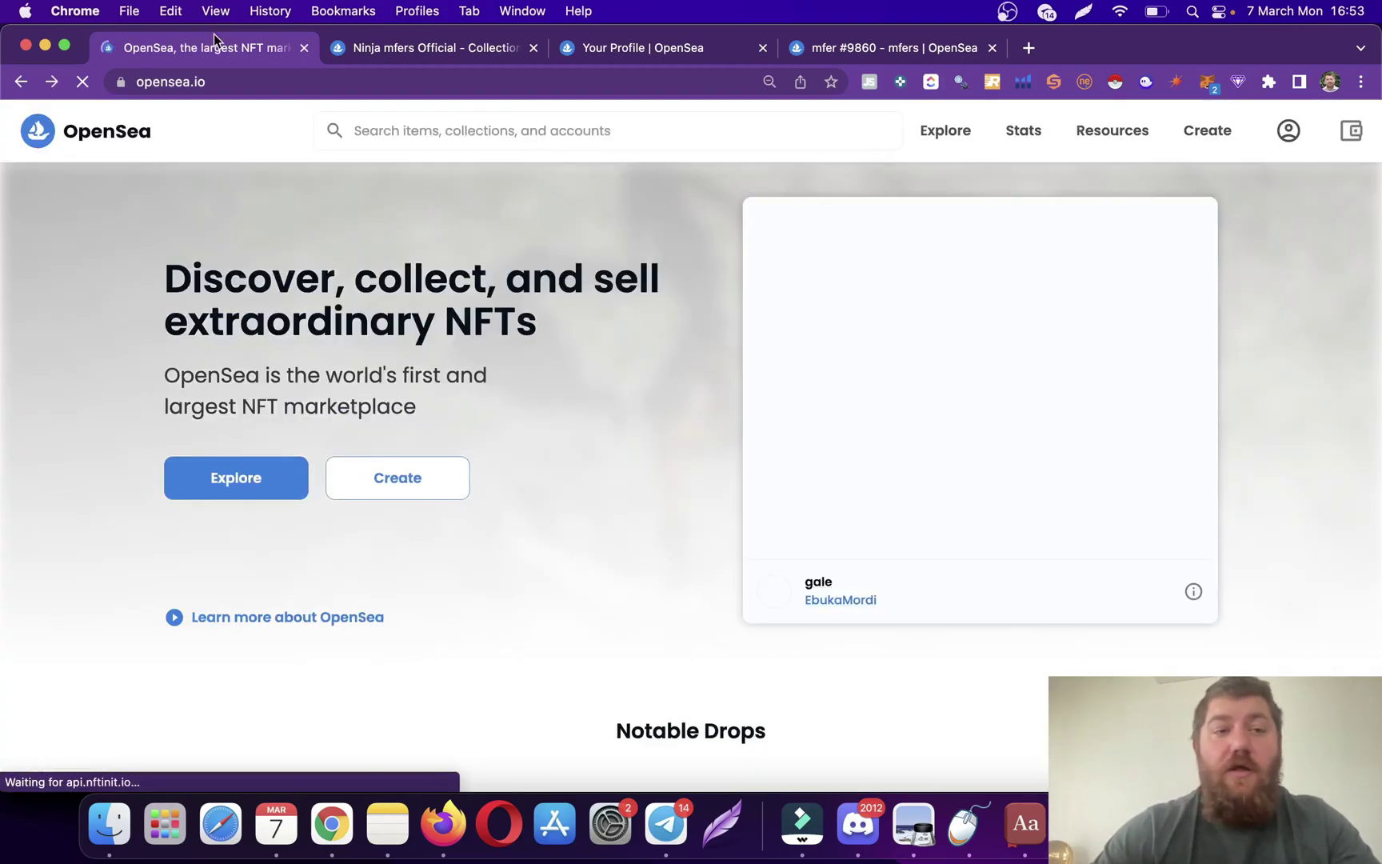
Go back to nftinit.com, open bidding mode, and cancel MetaMask's pending signature request.
left_click(19, 80)
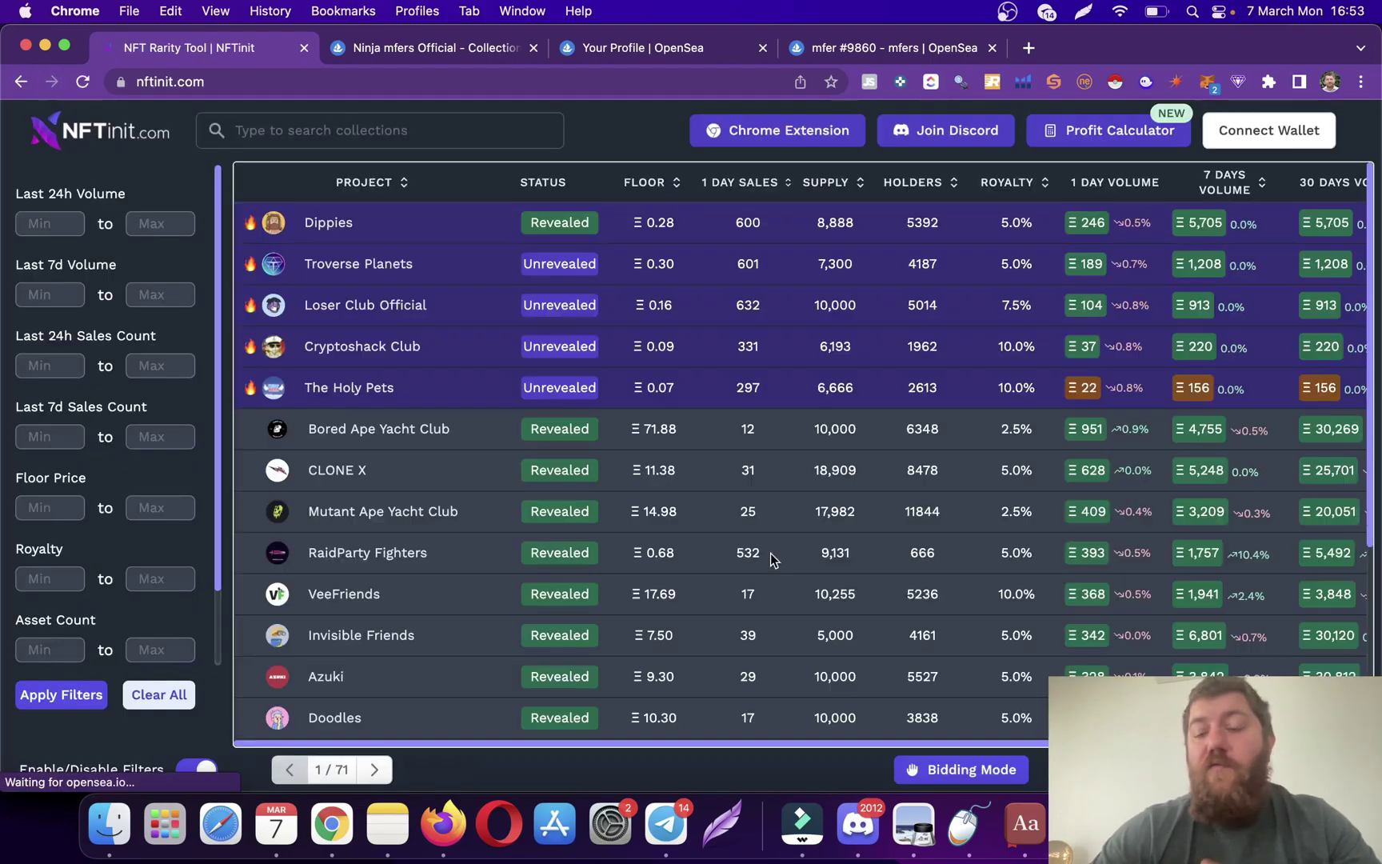
left_click(956, 768)
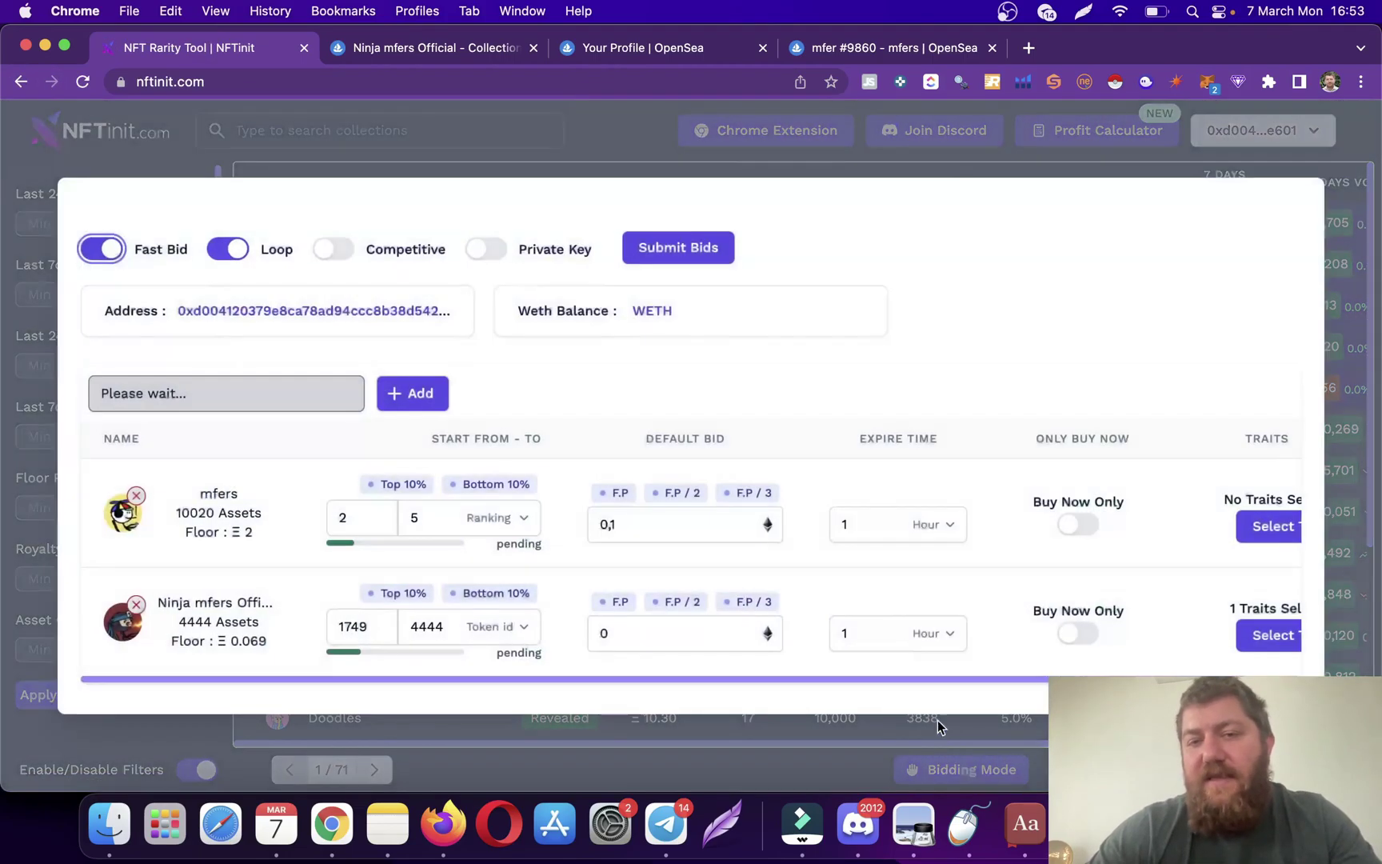
left_click(1206, 85)
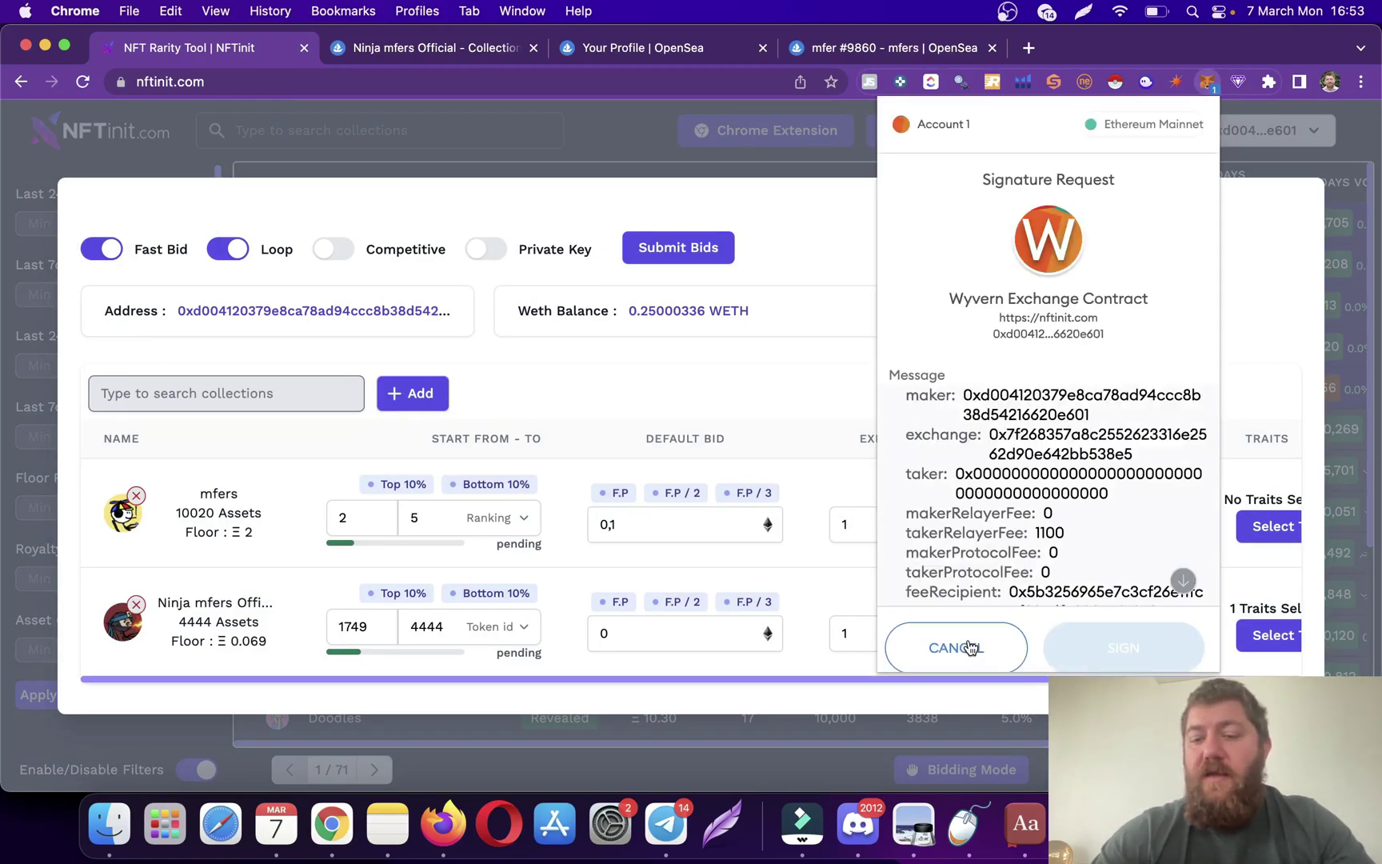
left_click(972, 644)
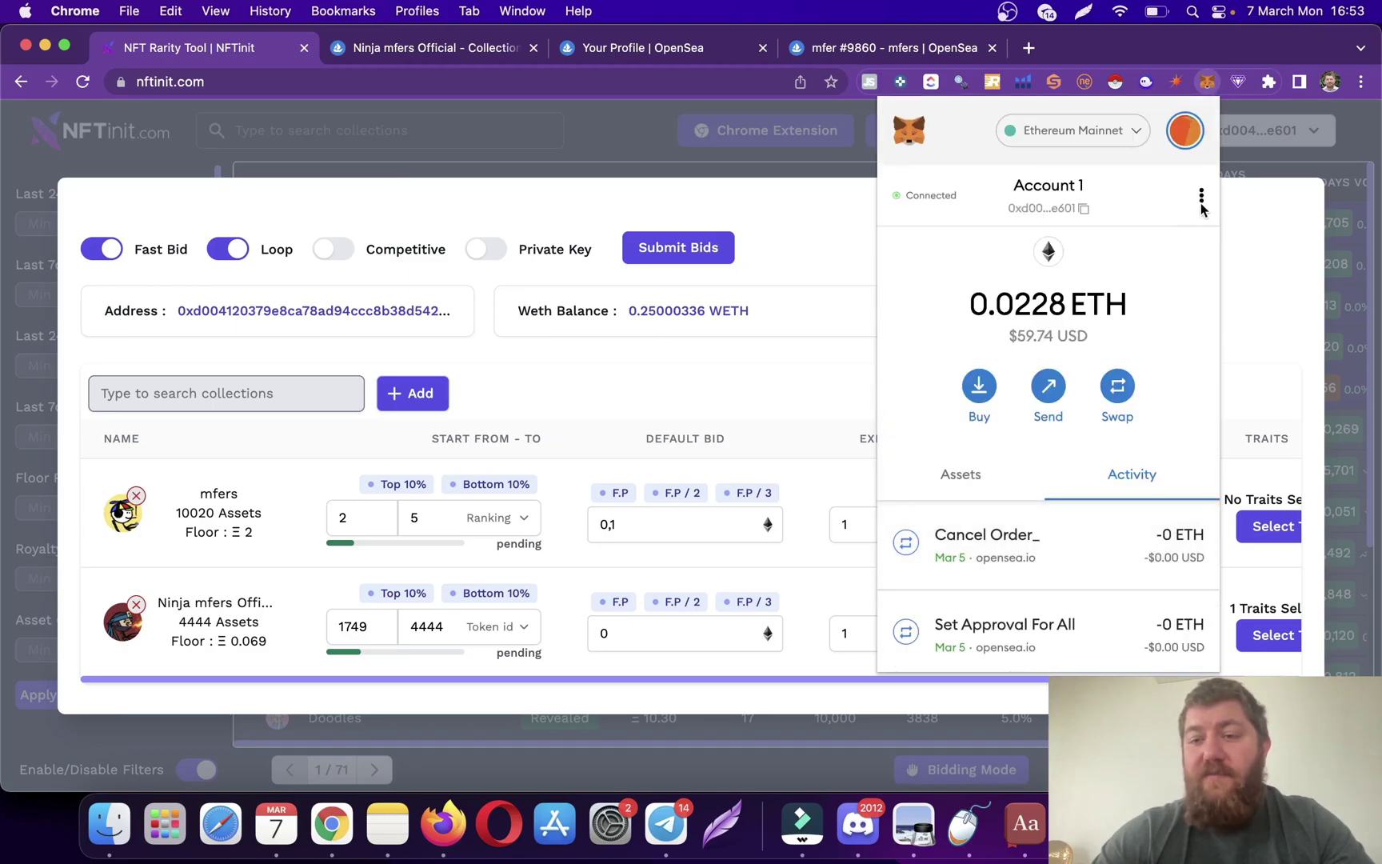
Export the account's private key from Account details, confirming with the password.
left_click(1200, 198)
left_click(1101, 331)
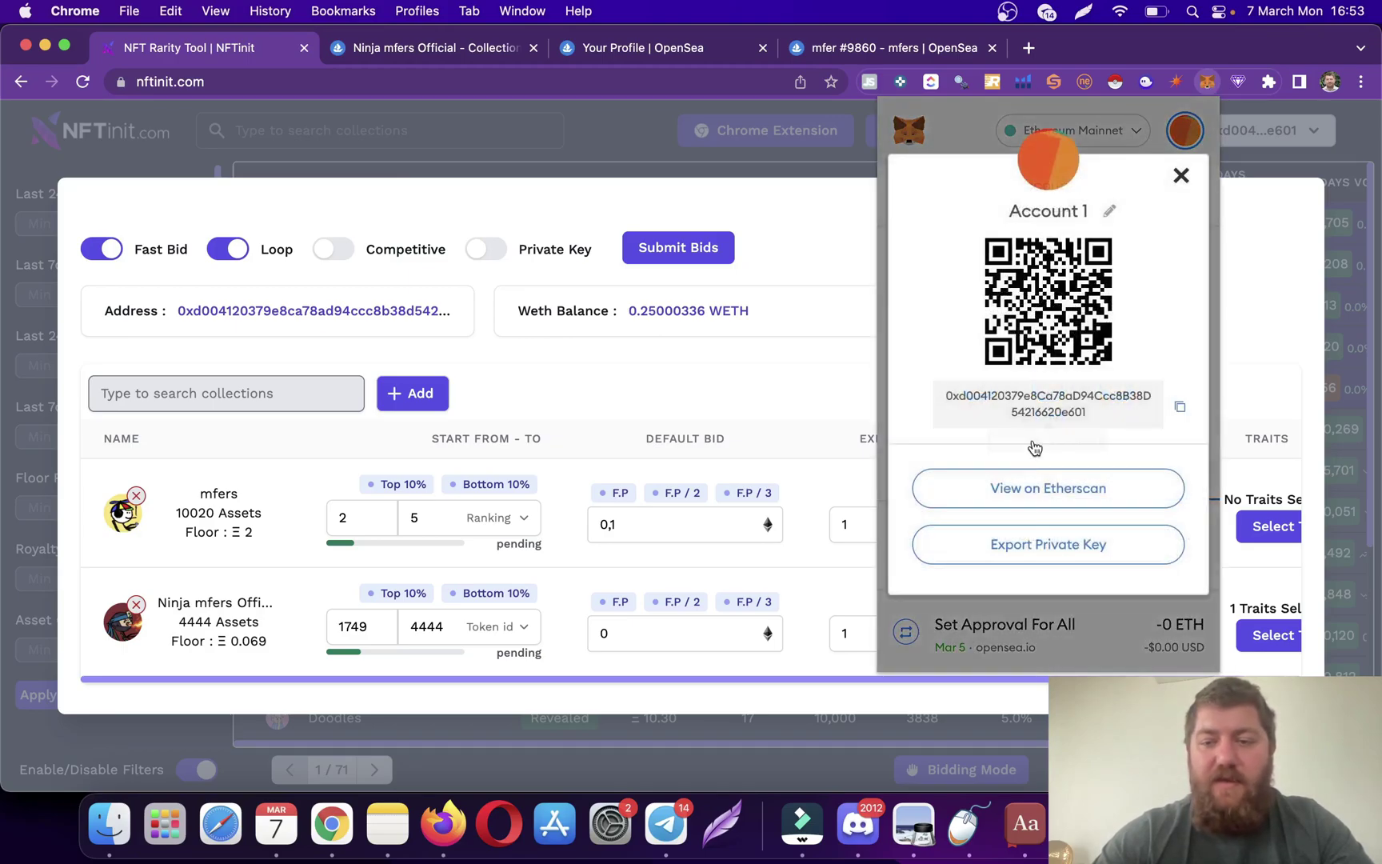
left_click(1021, 550)
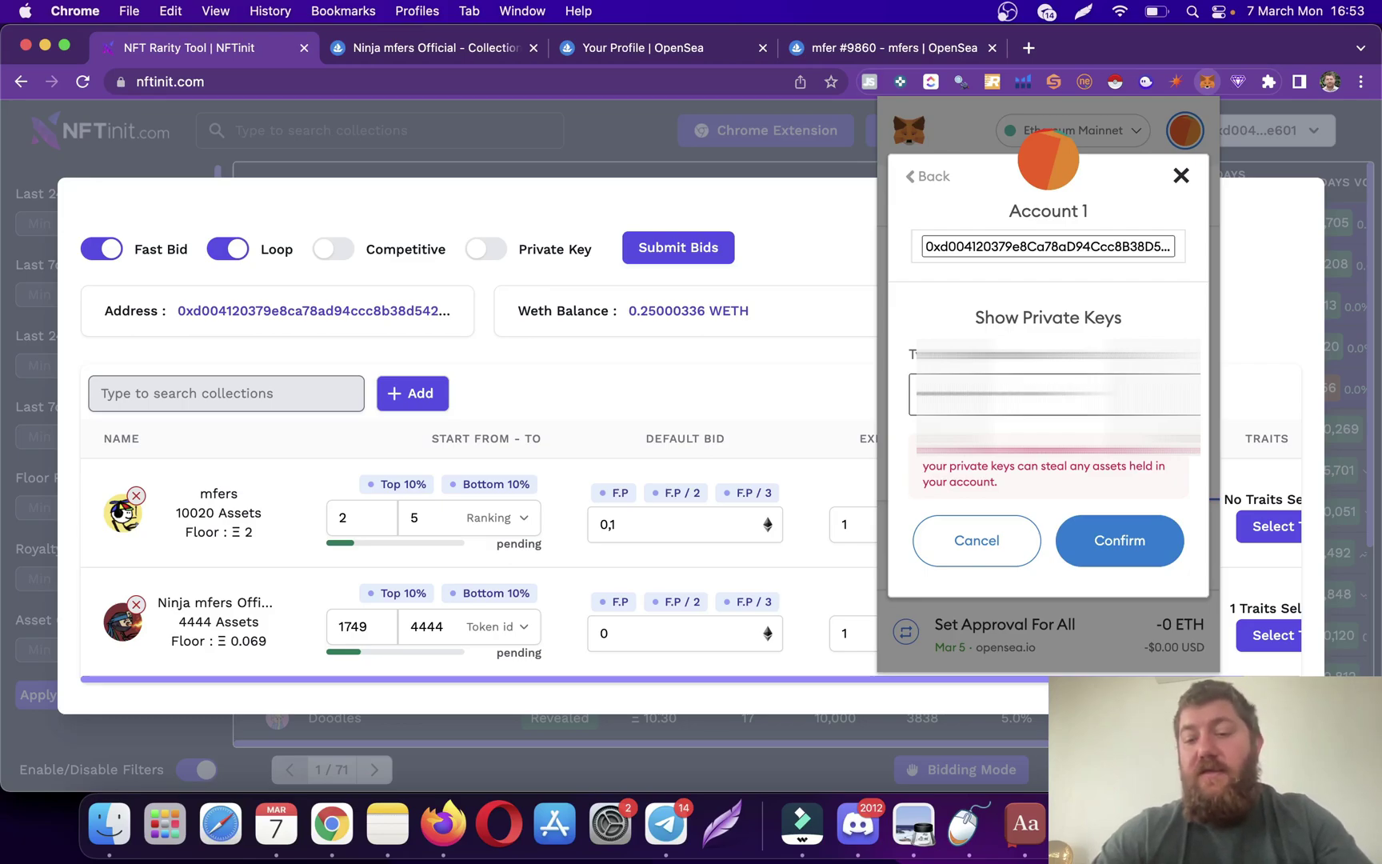
left_click(1090, 534)
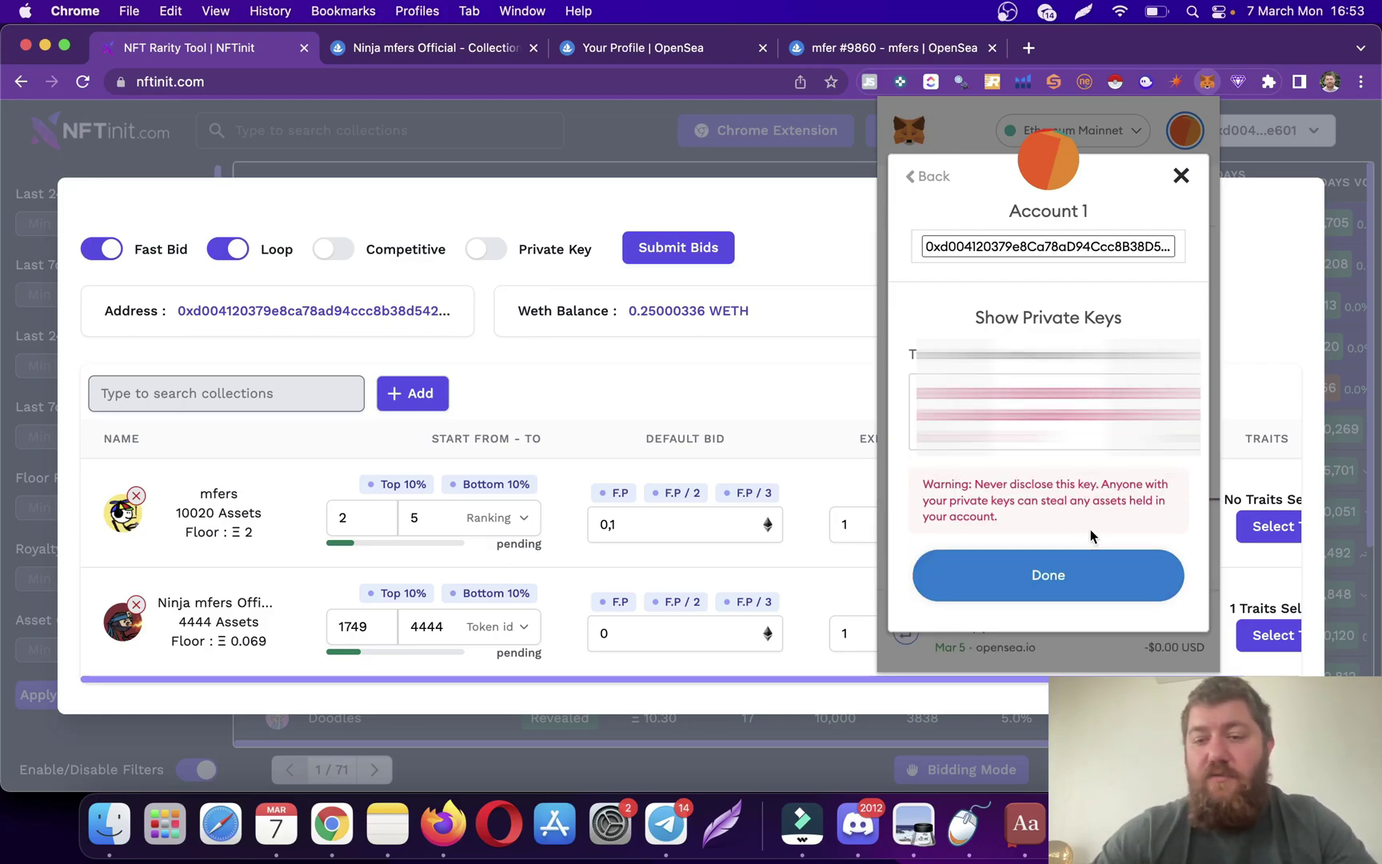
Close MetaMask, switch on private-key bidding, paste the exported key, and submit the bids.
left_click(1030, 565)
left_click(511, 259)
left_click(495, 256)
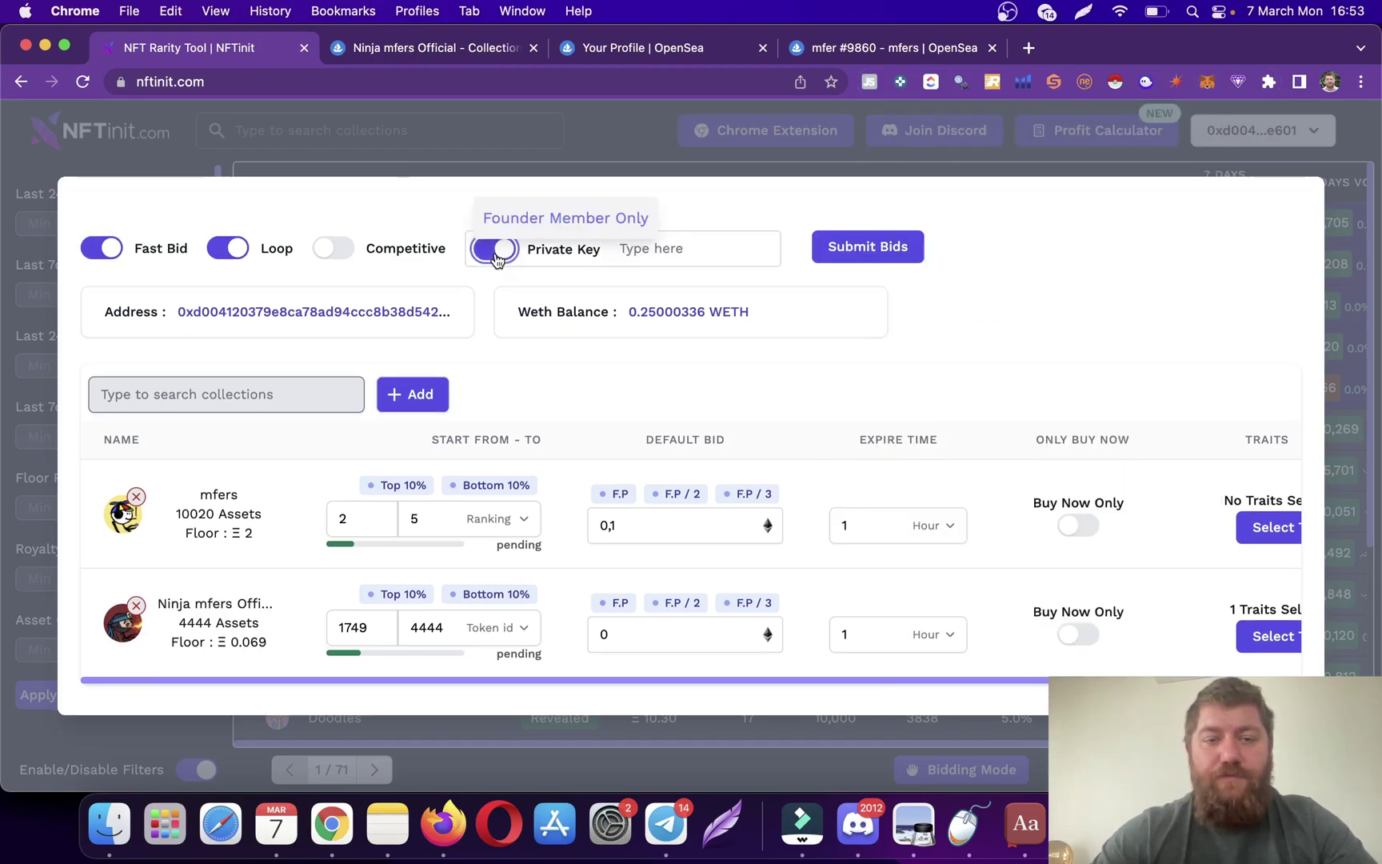
left_click(645, 240)
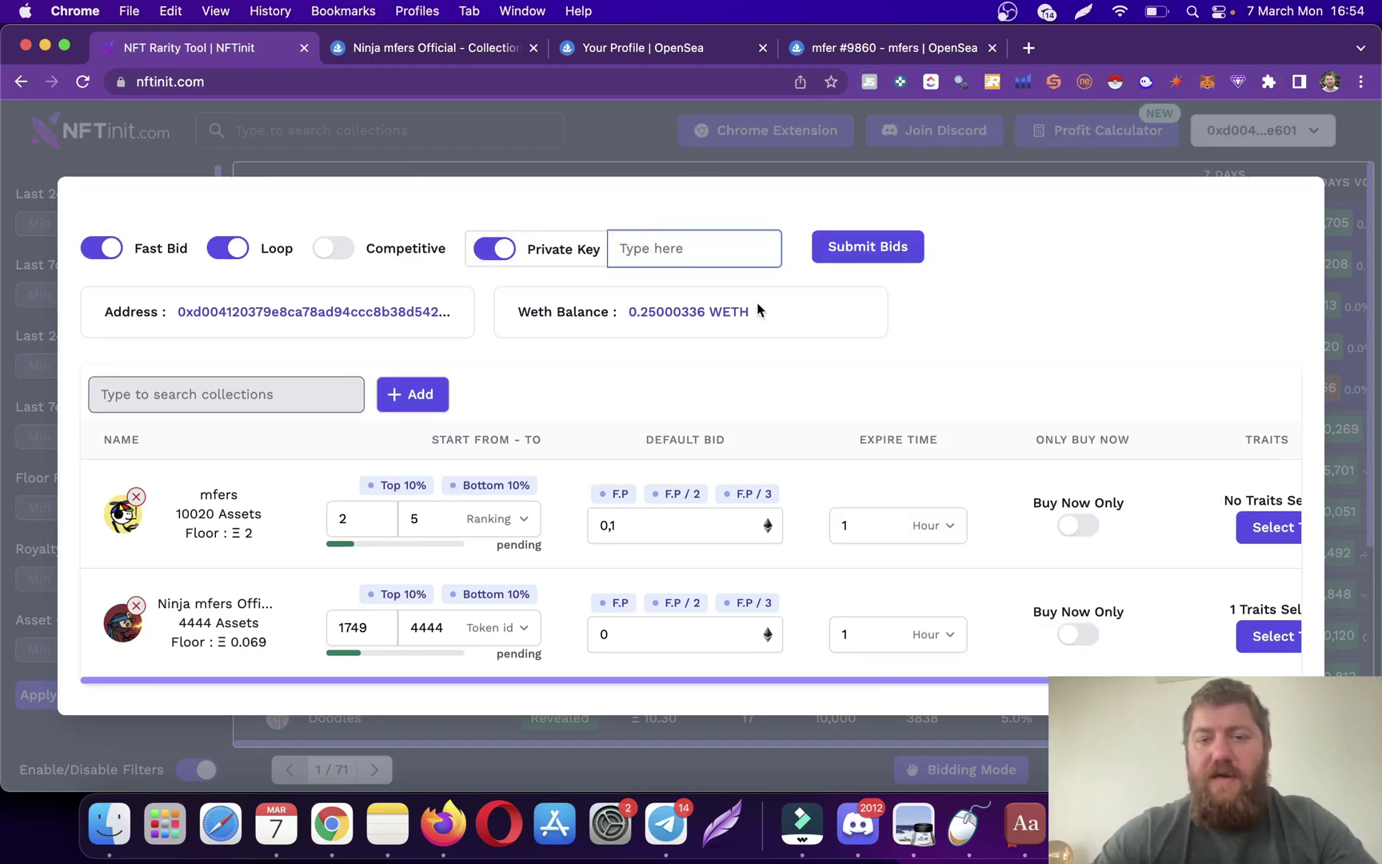
key("super+v")
left_click(884, 252)
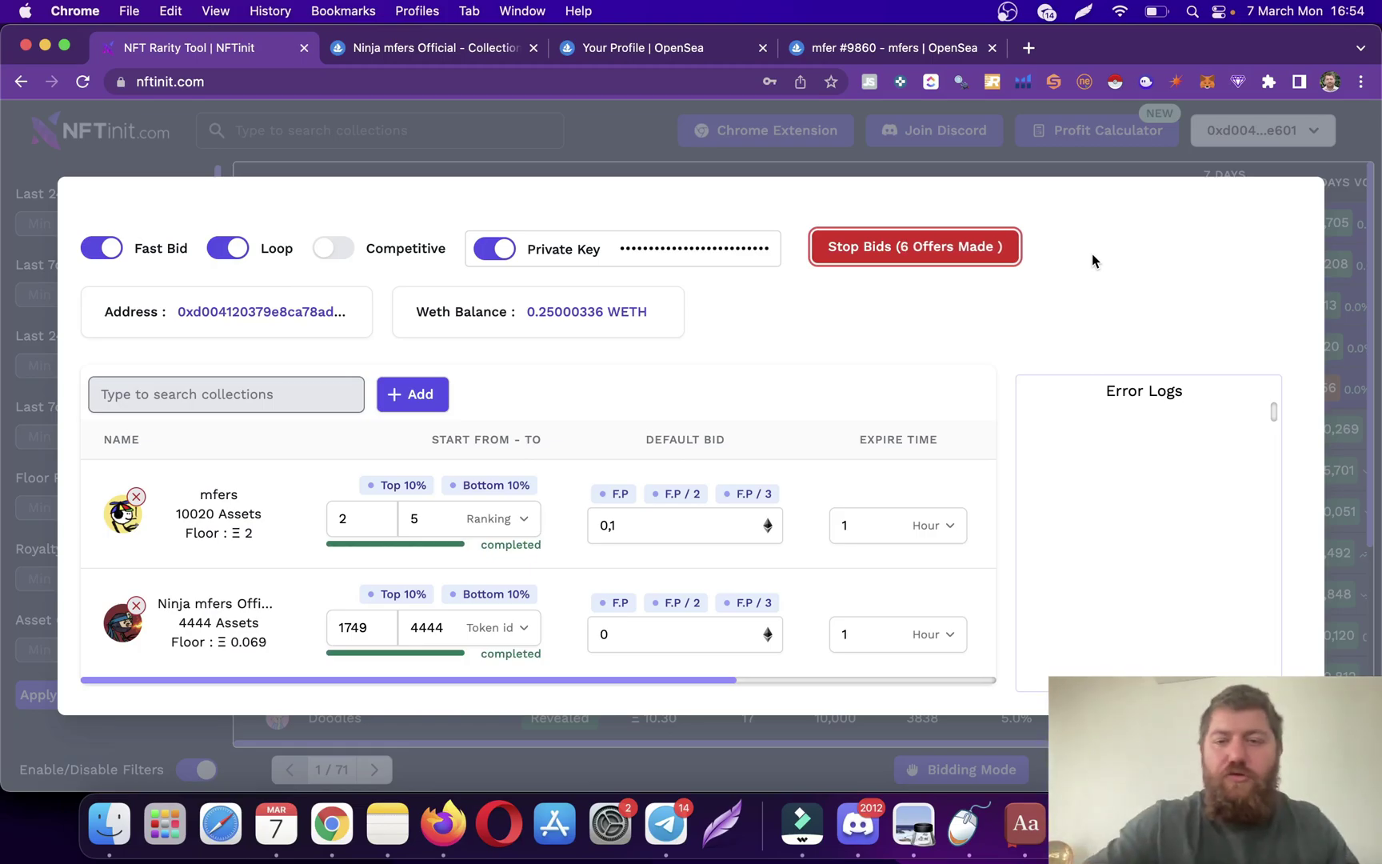
Stop all bidding, check the new mfers and Ninja Mfer offers in OpenSea activity, and go back to NFTinit.
left_click(969, 260)
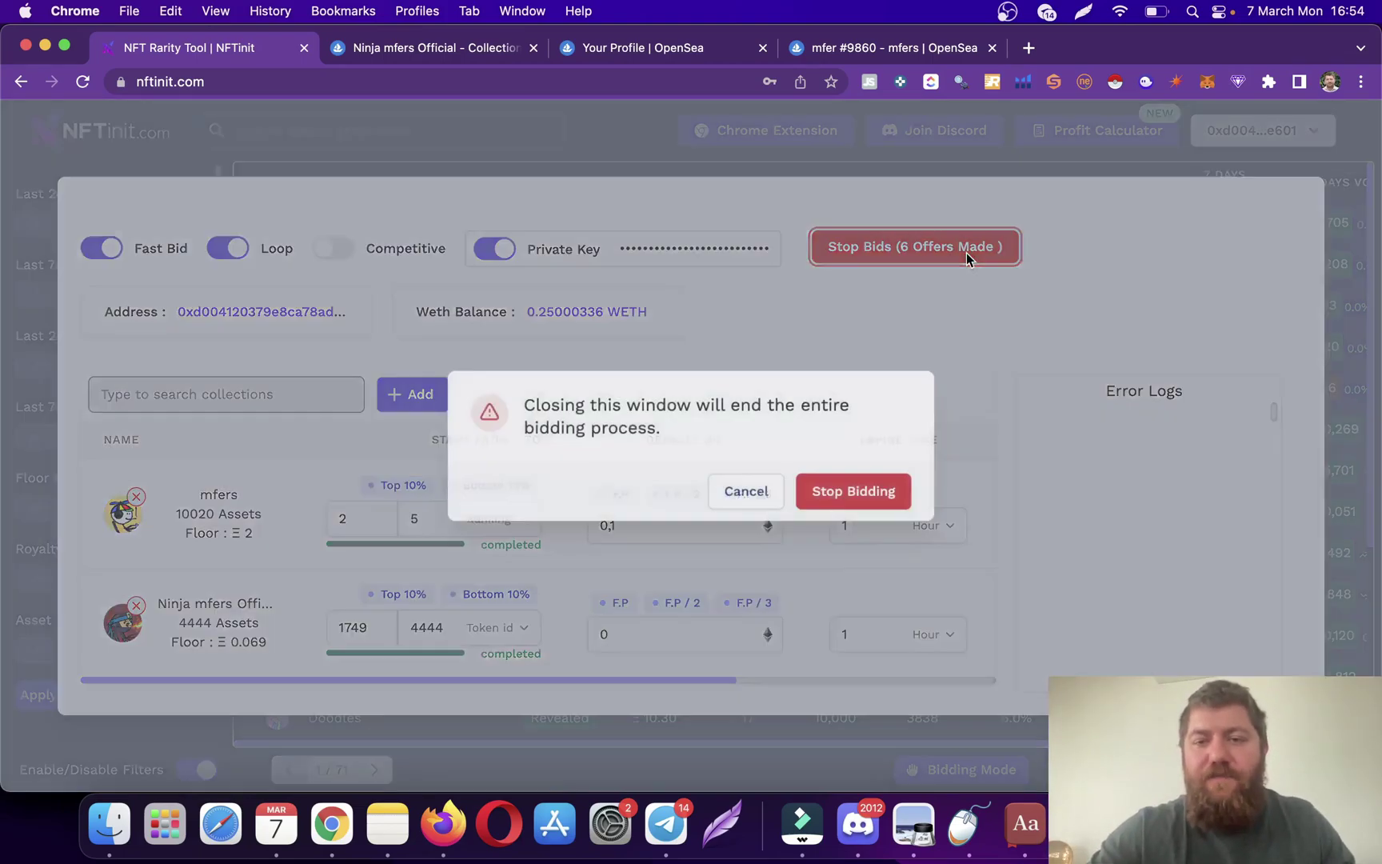
left_click(860, 489)
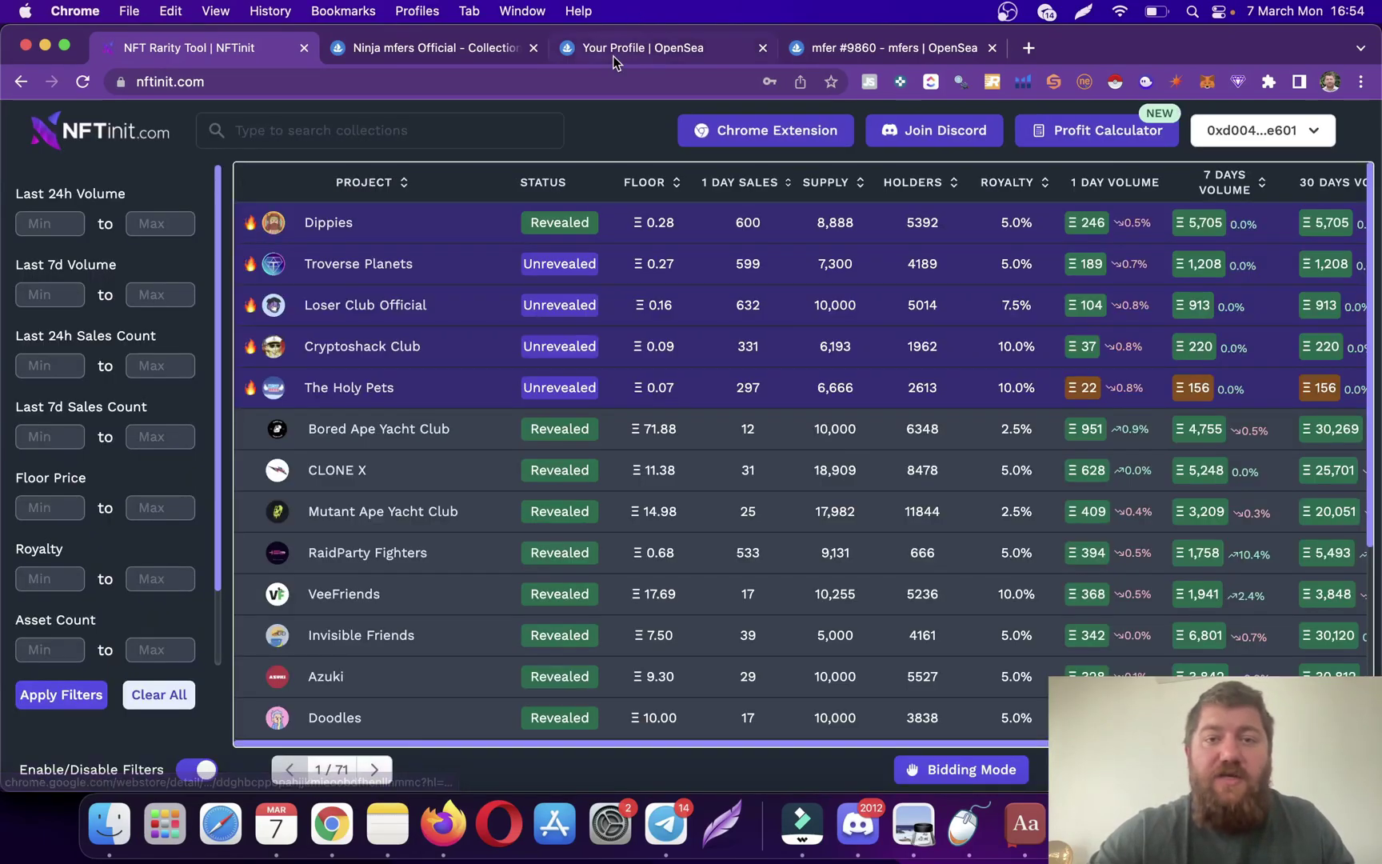
left_click(613, 58)
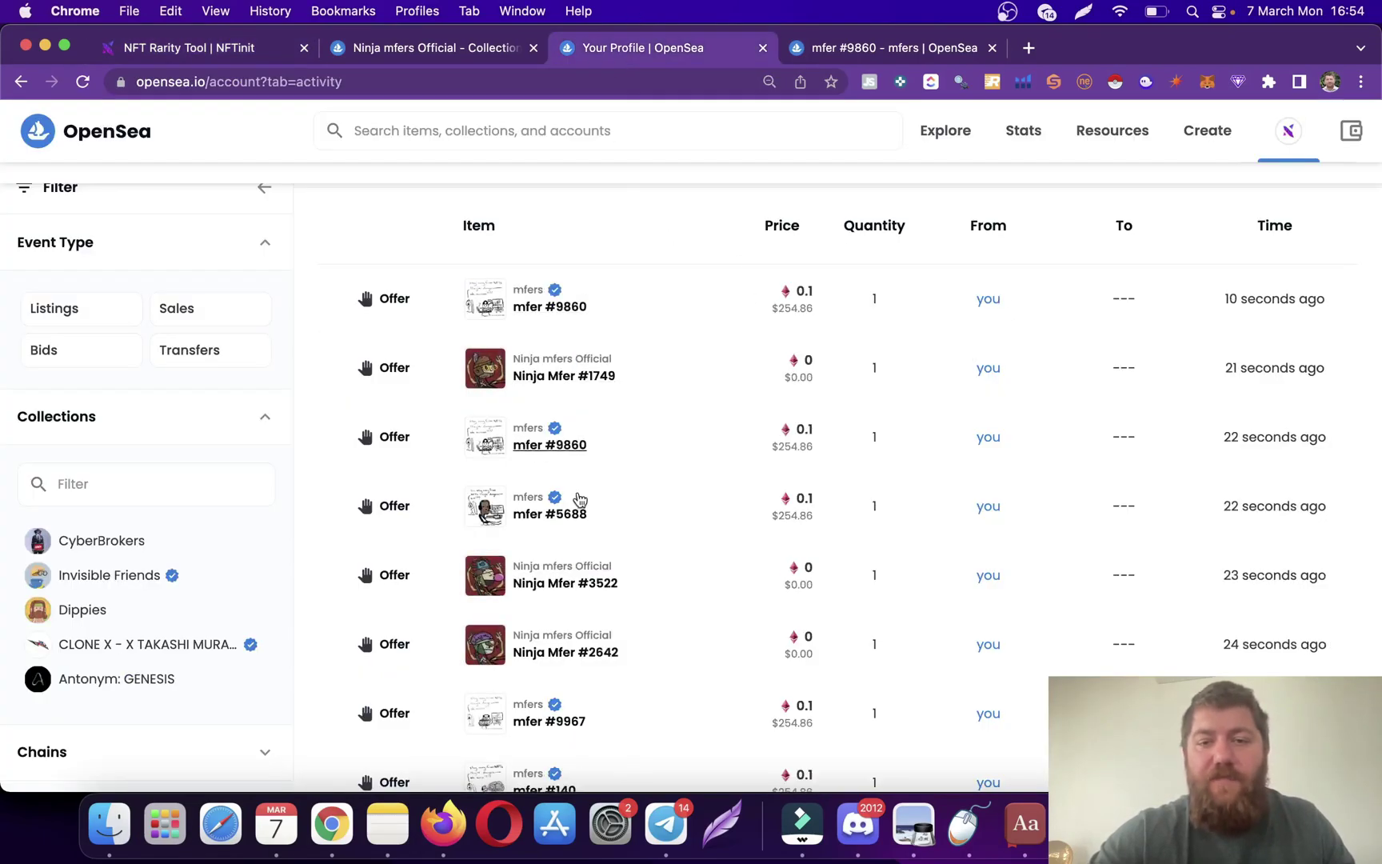
key("super+1")
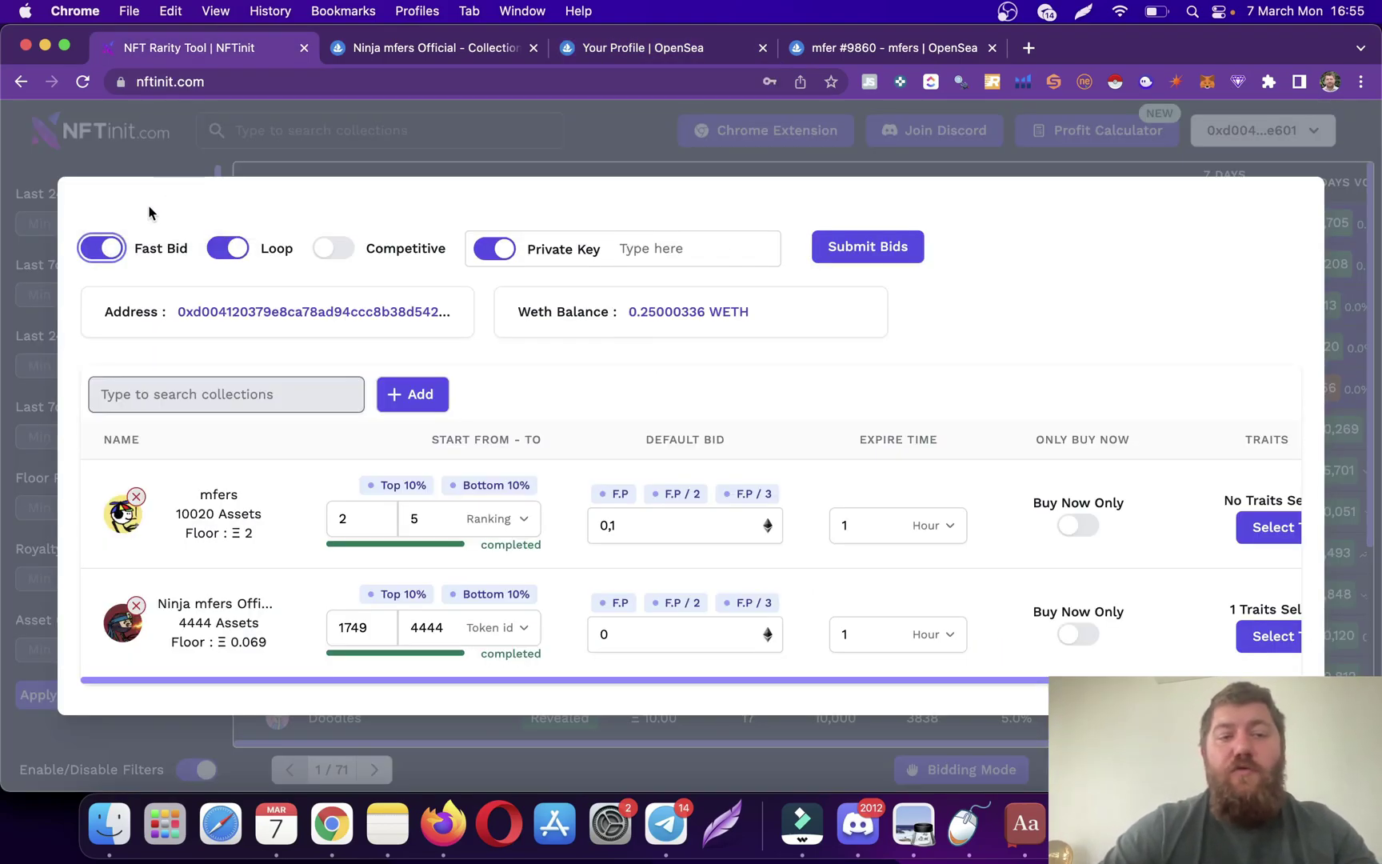
left_click(97, 249)
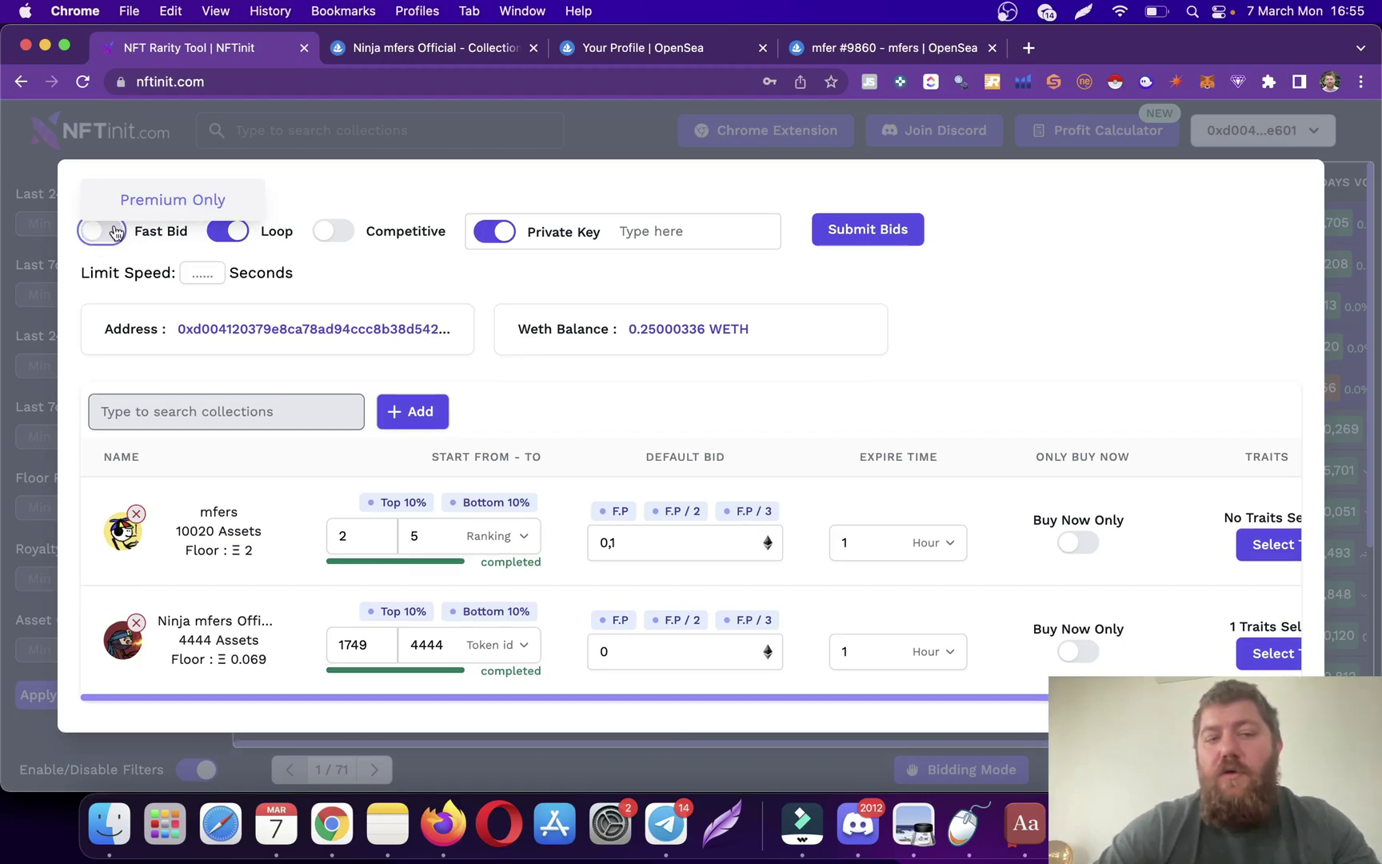
left_click(194, 273)
type("10")
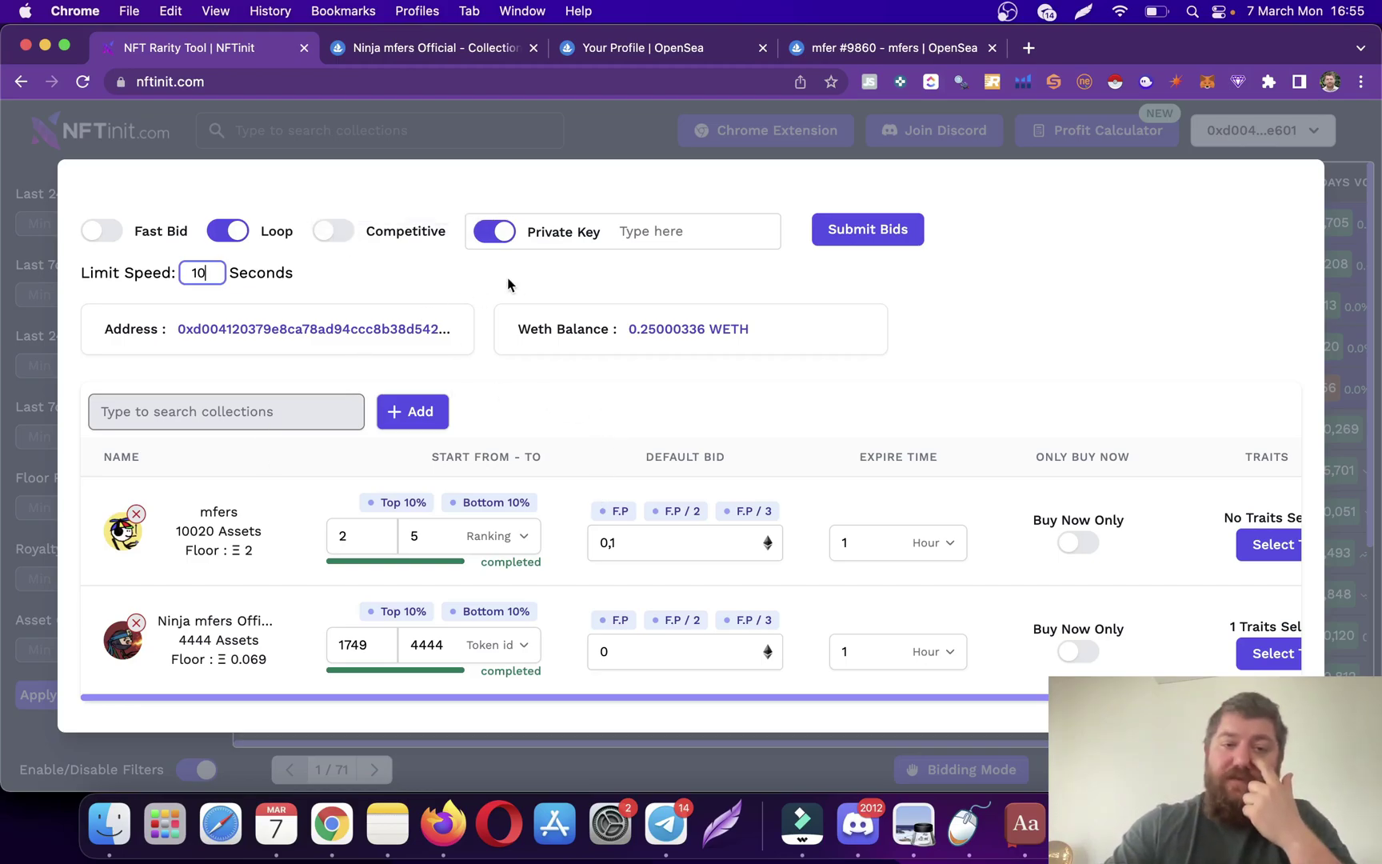
left_click(111, 233)
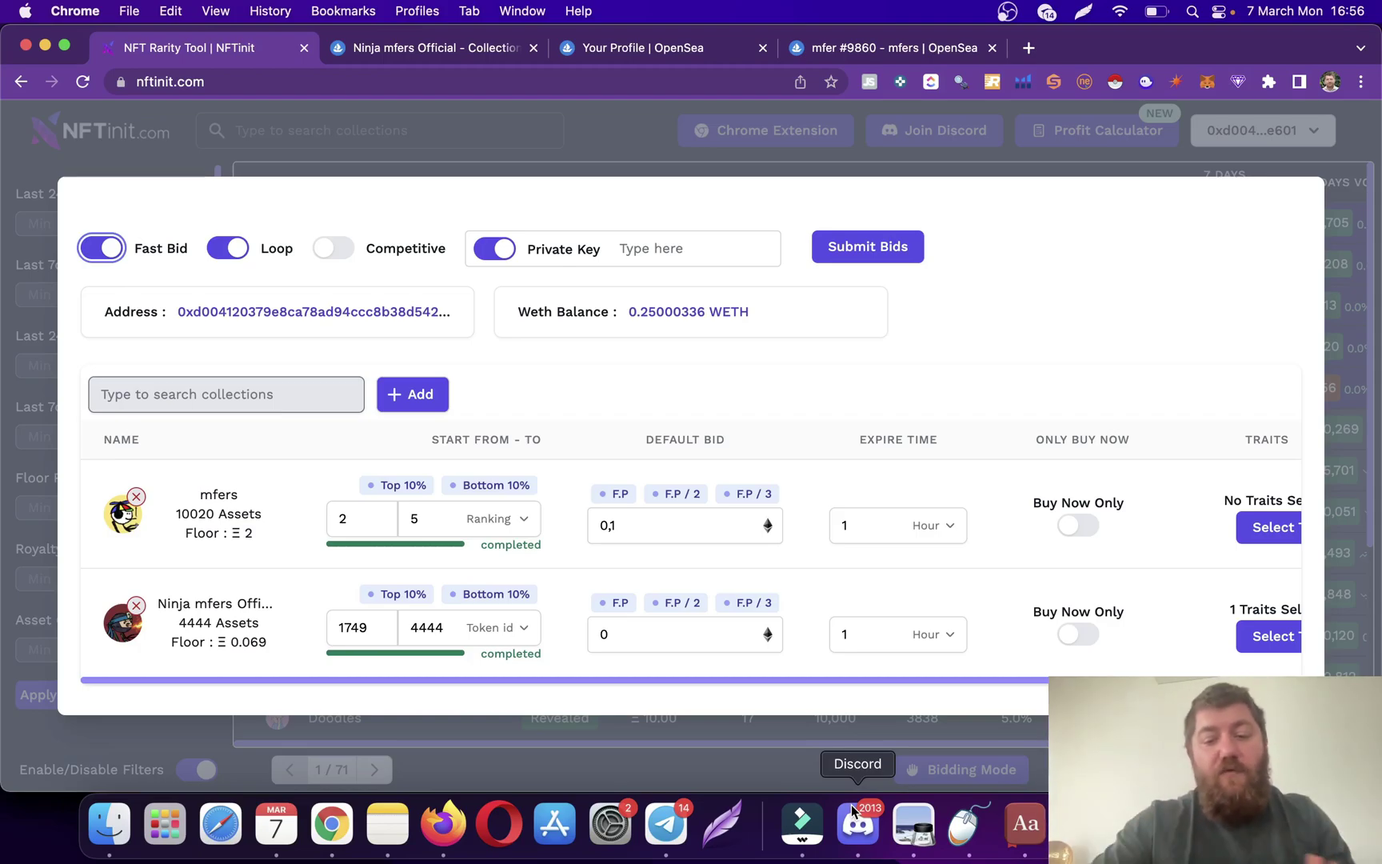
Bring up Discord and enter the NFTinit community server.
left_click(855, 819)
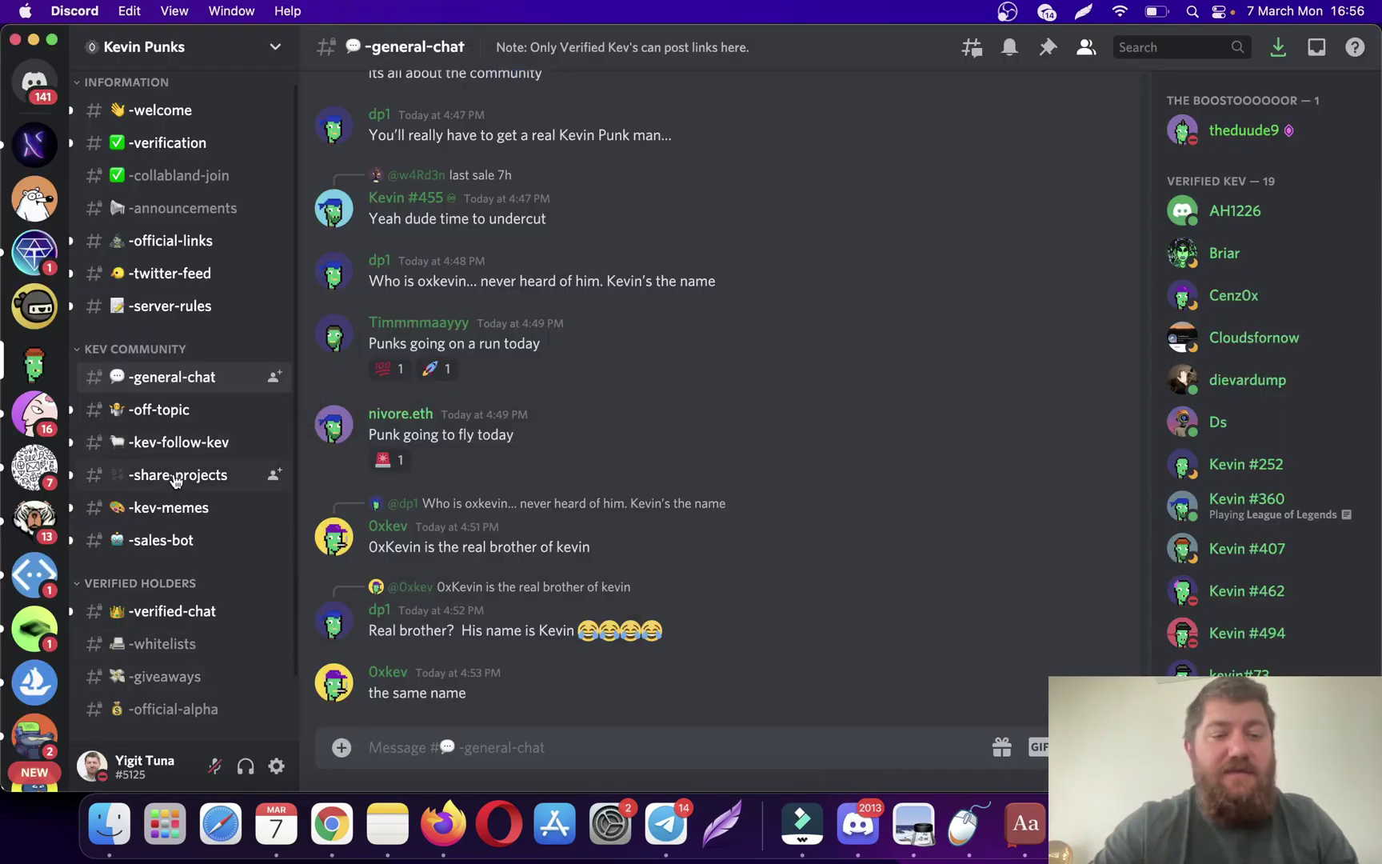
scroll(192, 611, "down", 2)
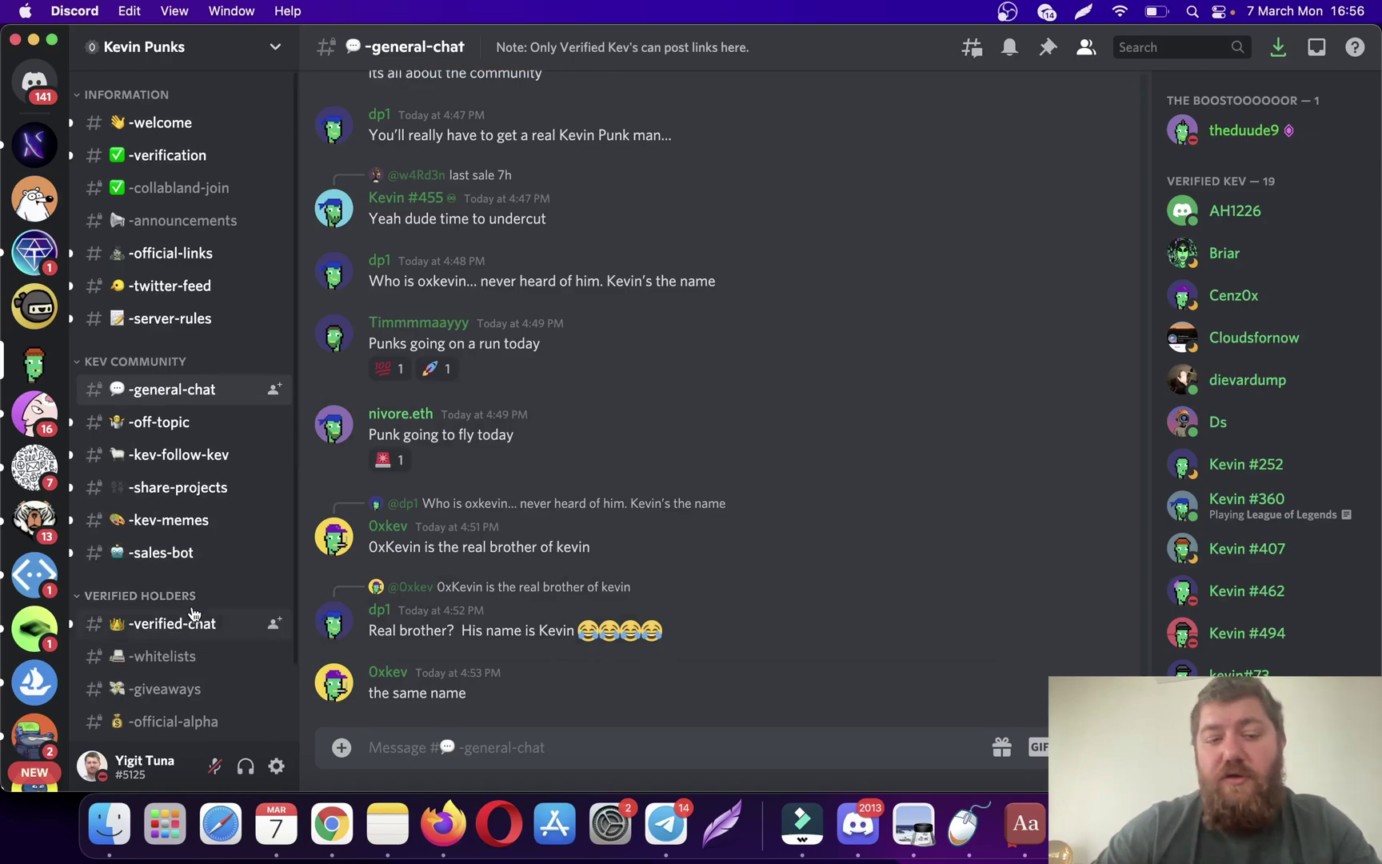
scroll(192, 612, "up", 2)
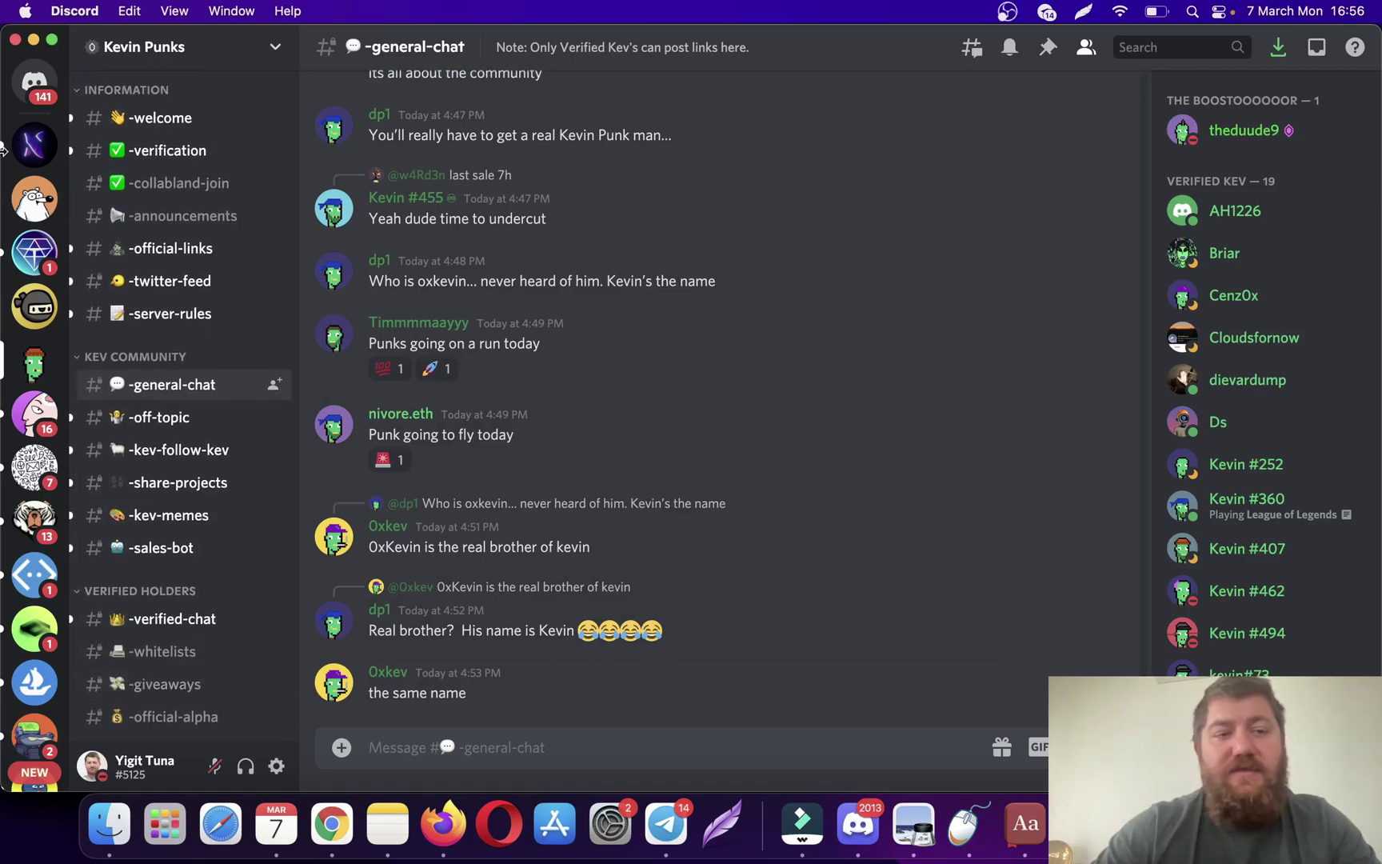
left_click(26, 157)
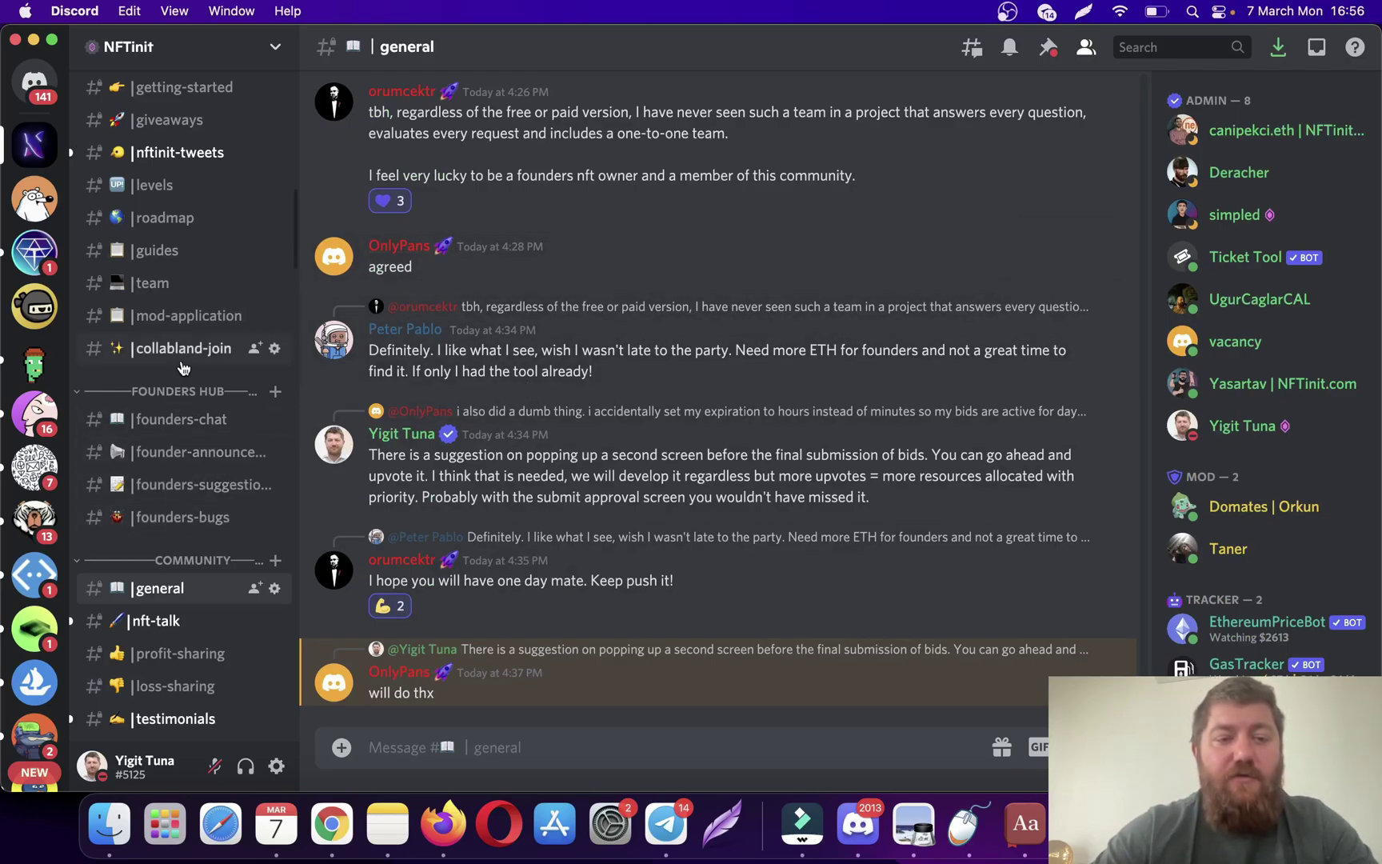
scroll(173, 551, "down", 3)
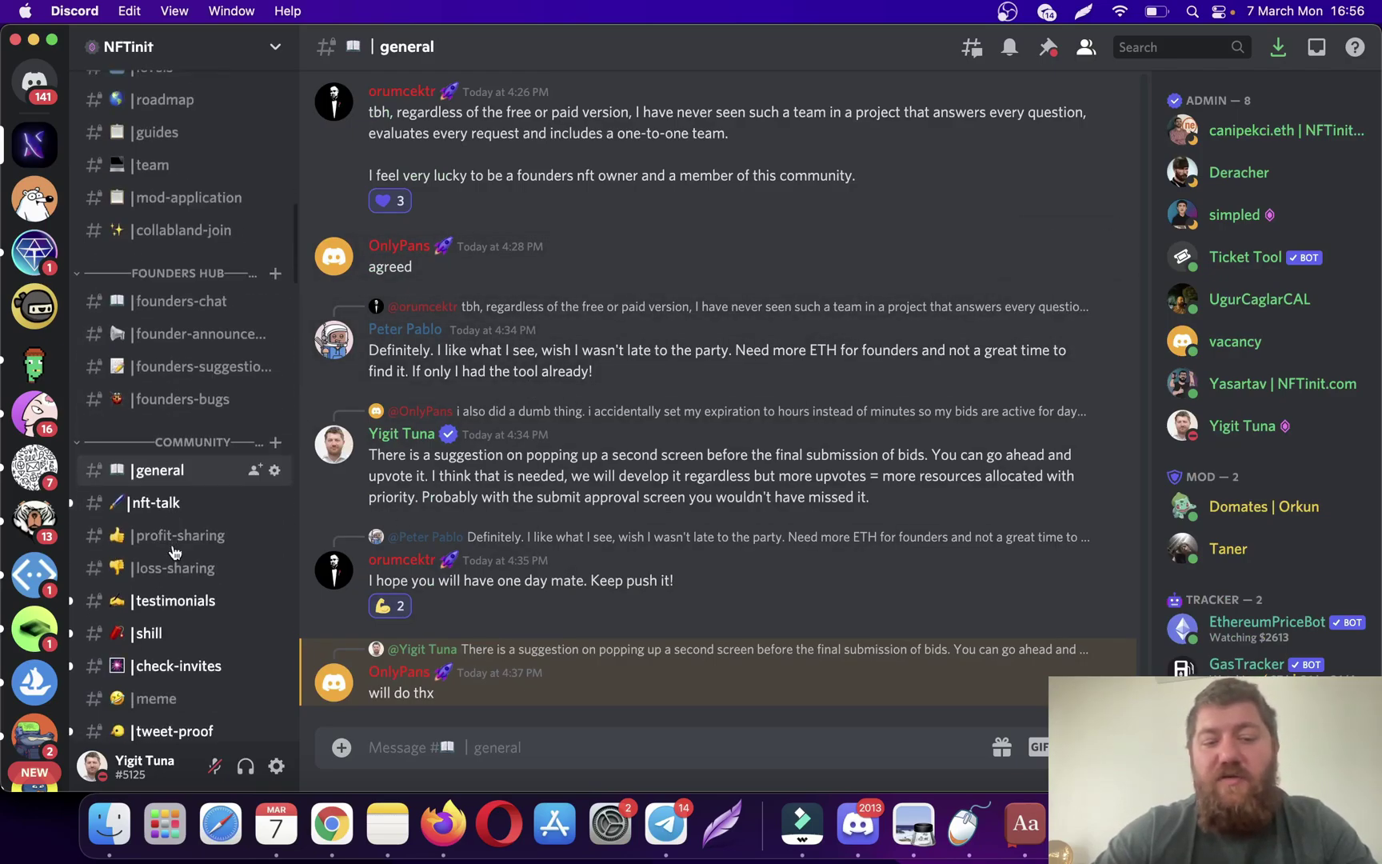
Scroll back through the #profit-sharing posts of bidding profits, then switch to #general.
left_click(180, 537)
scroll(494, 376, "up", 4)
scroll(504, 326, "up", 10)
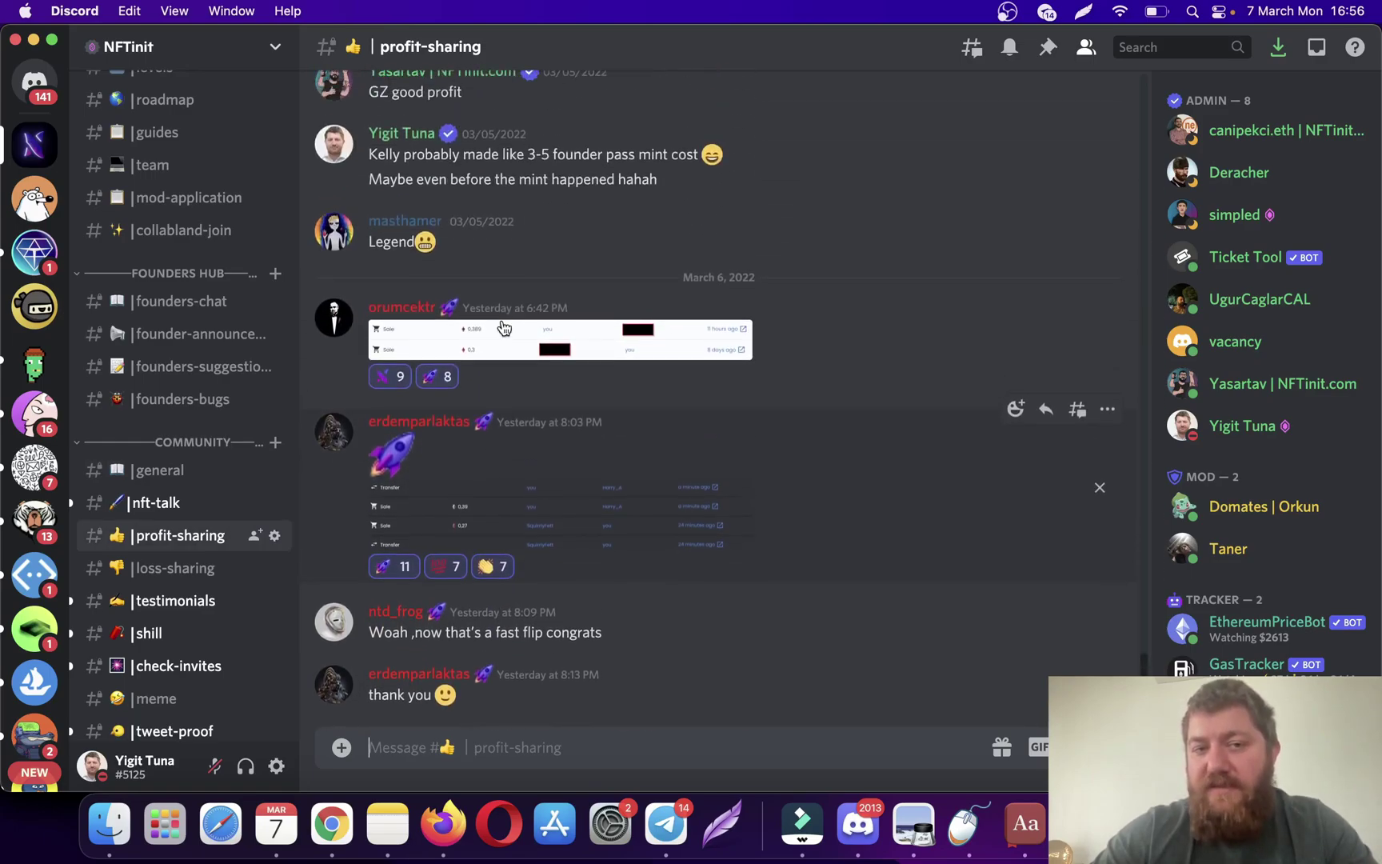
scroll(504, 326, "up", 10)
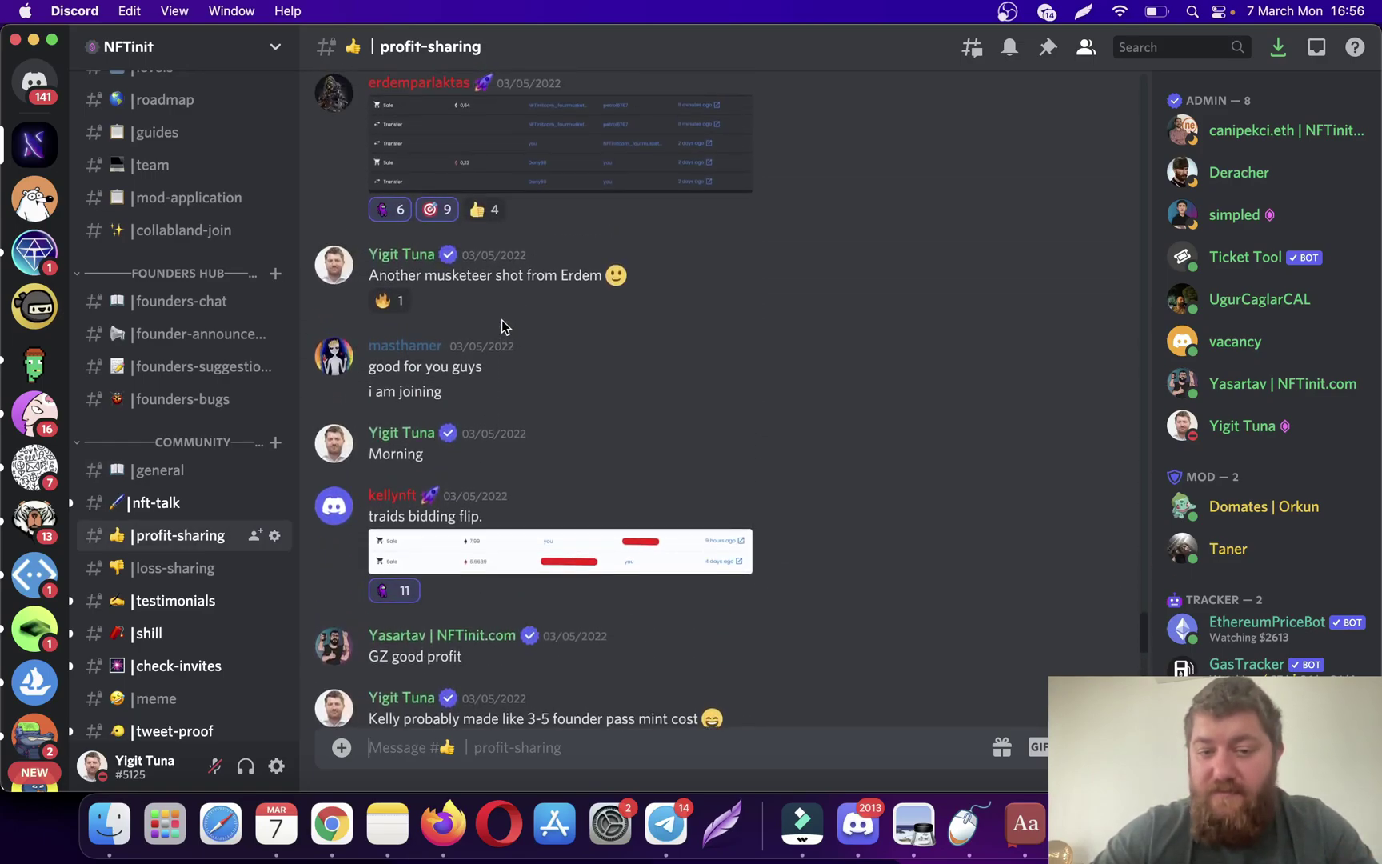
scroll(503, 326, "up", 11)
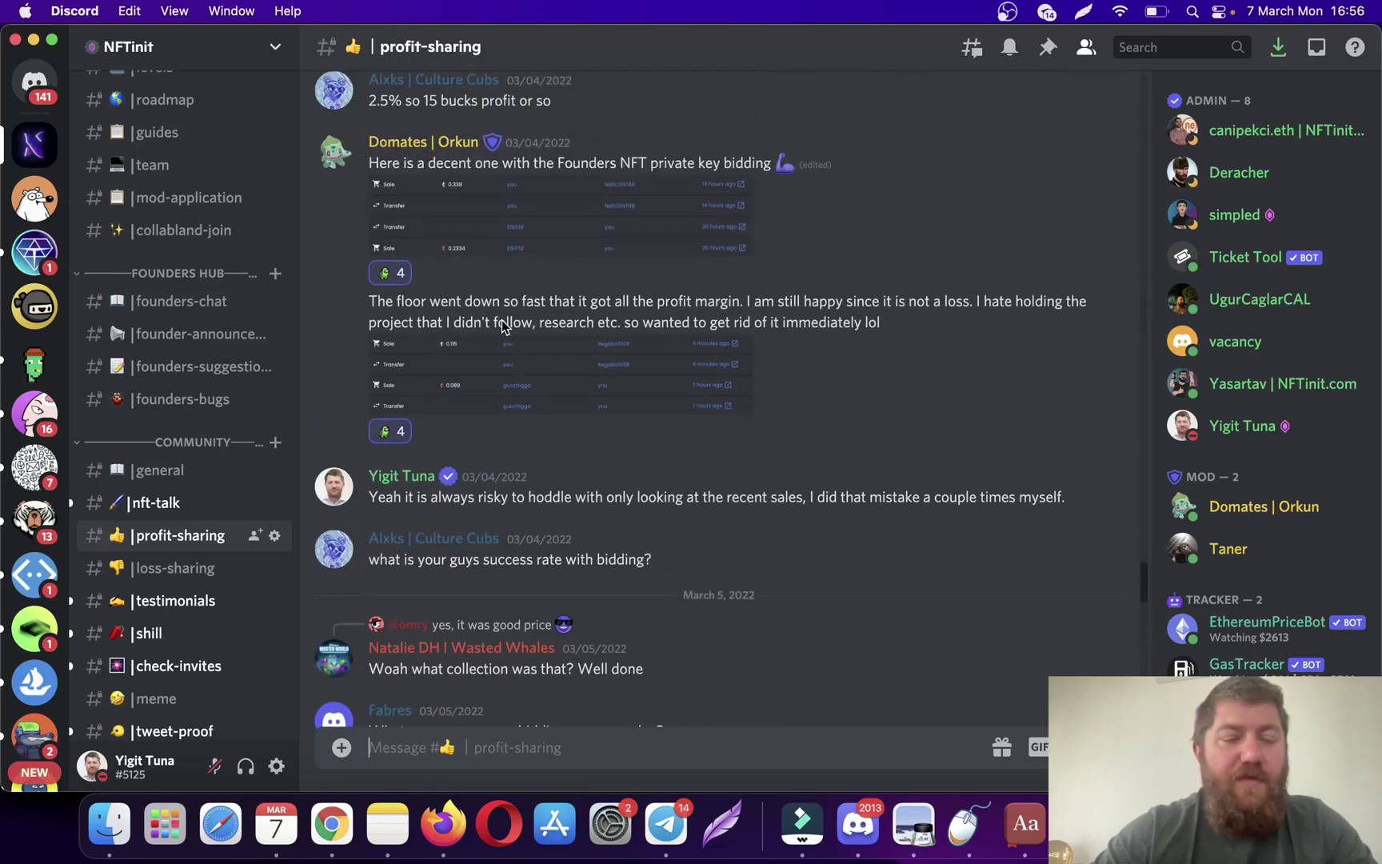
left_click(180, 472)
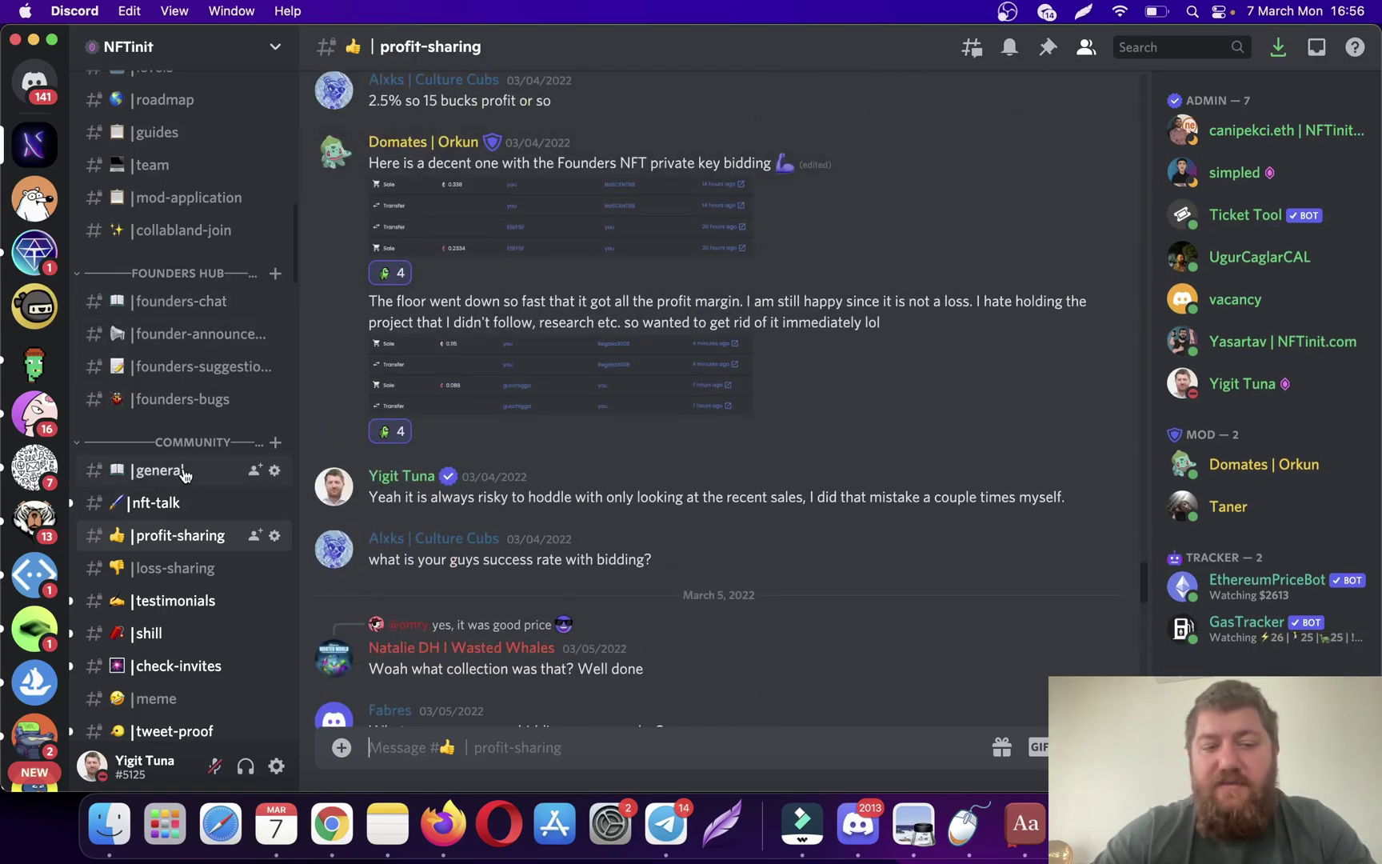